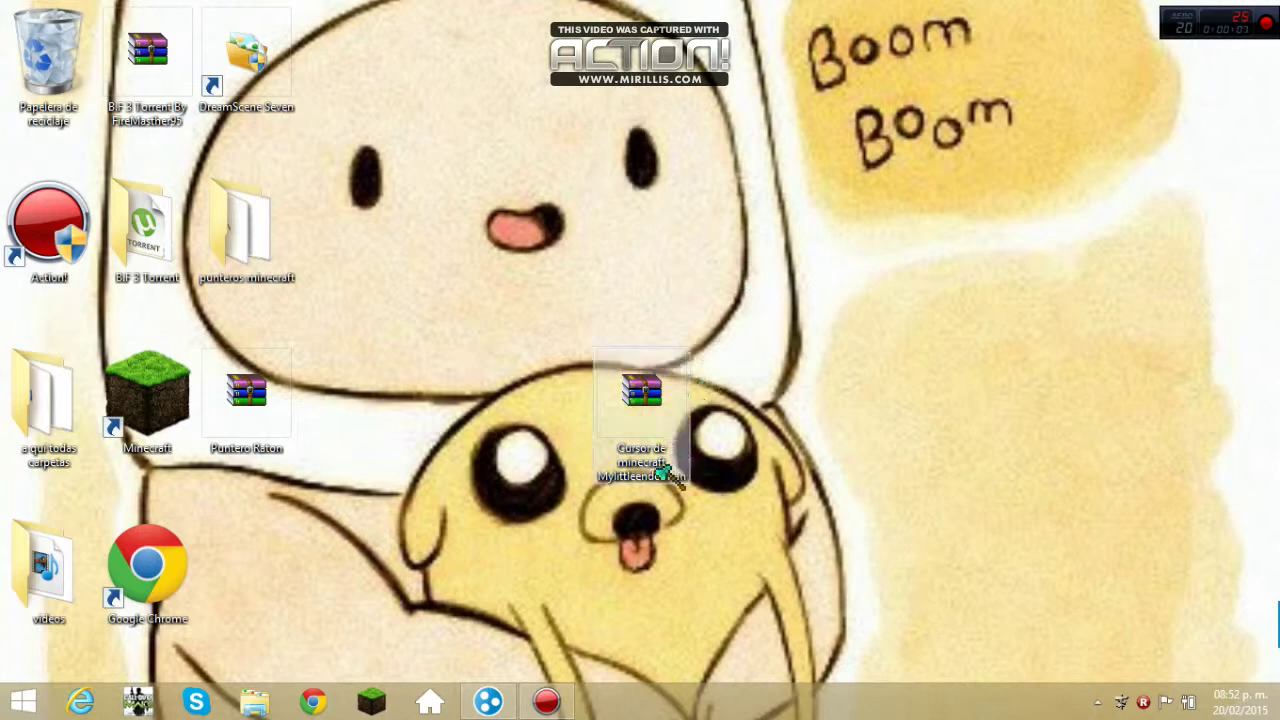
Step: Rearrange the desktop icons, placing the Minecraft cursor archive below Puntero Raton and the punteros minecraft folder in the open space beside the icon columns
left_click(285, 440)
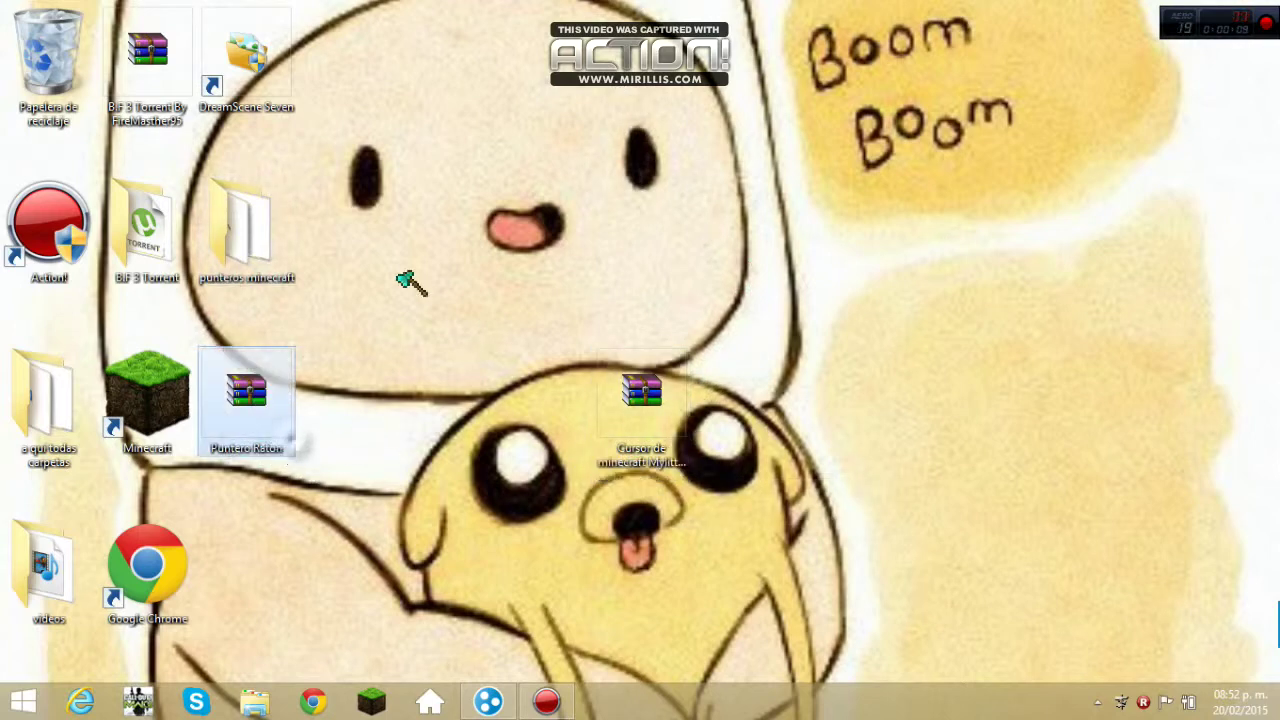
left_click(402, 278)
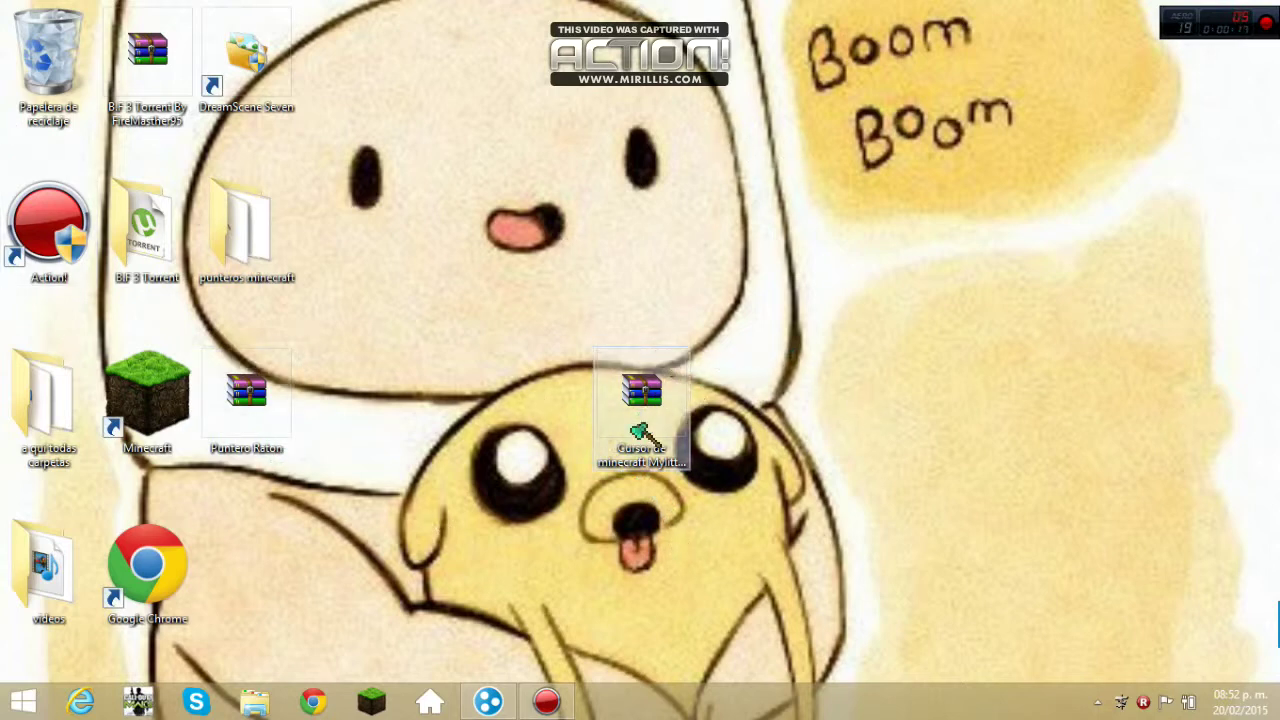
left_click_drag(641, 432, 545, 430)
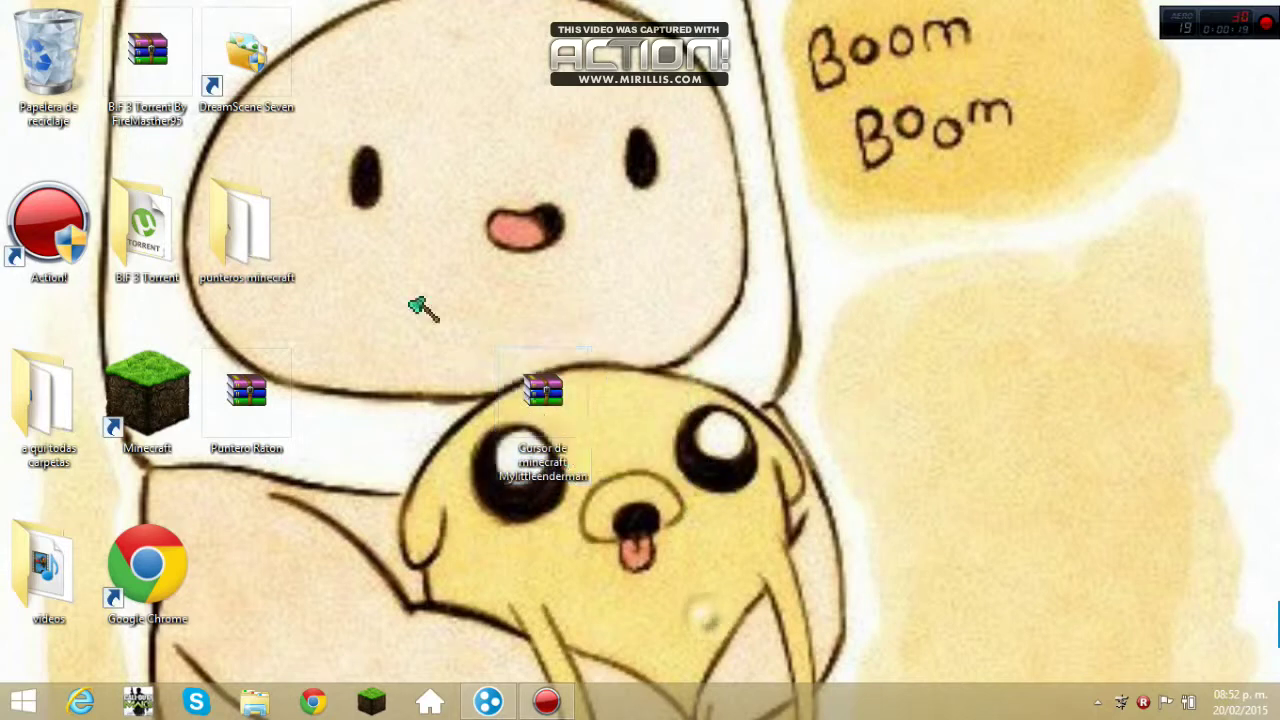
left_click_drag(240, 232, 550, 245)
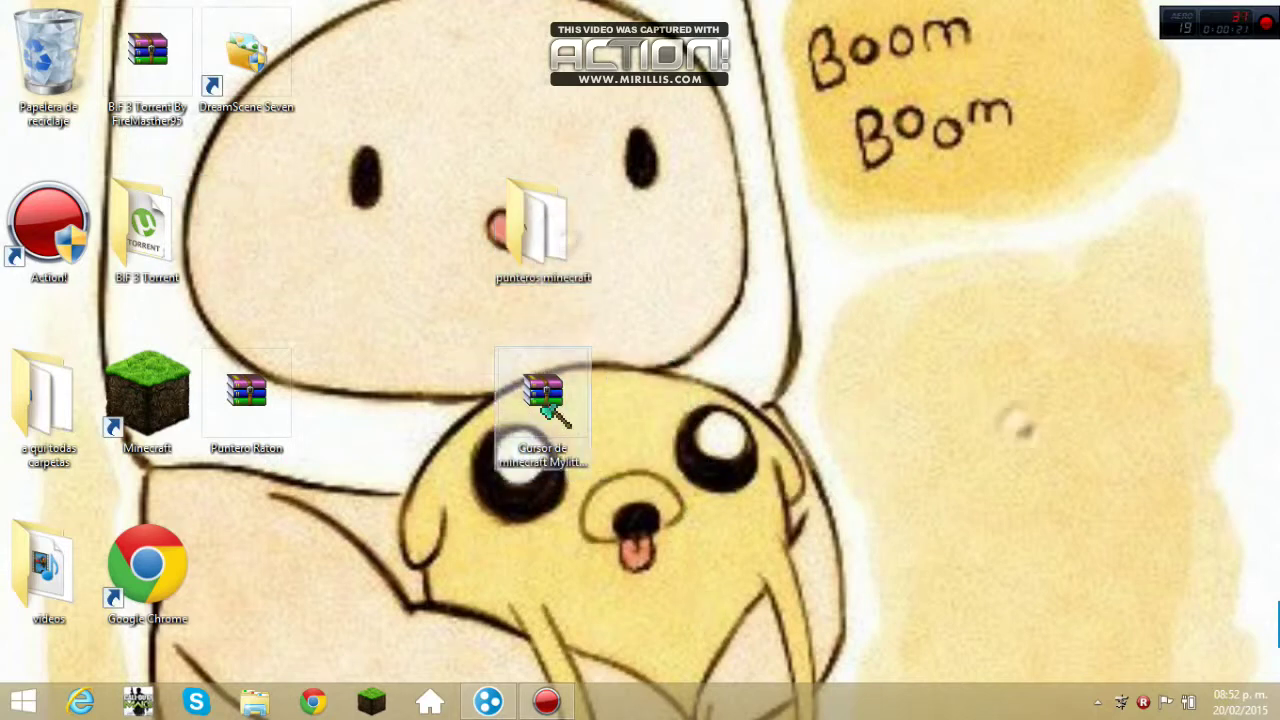
left_click_drag(551, 405, 242, 565)
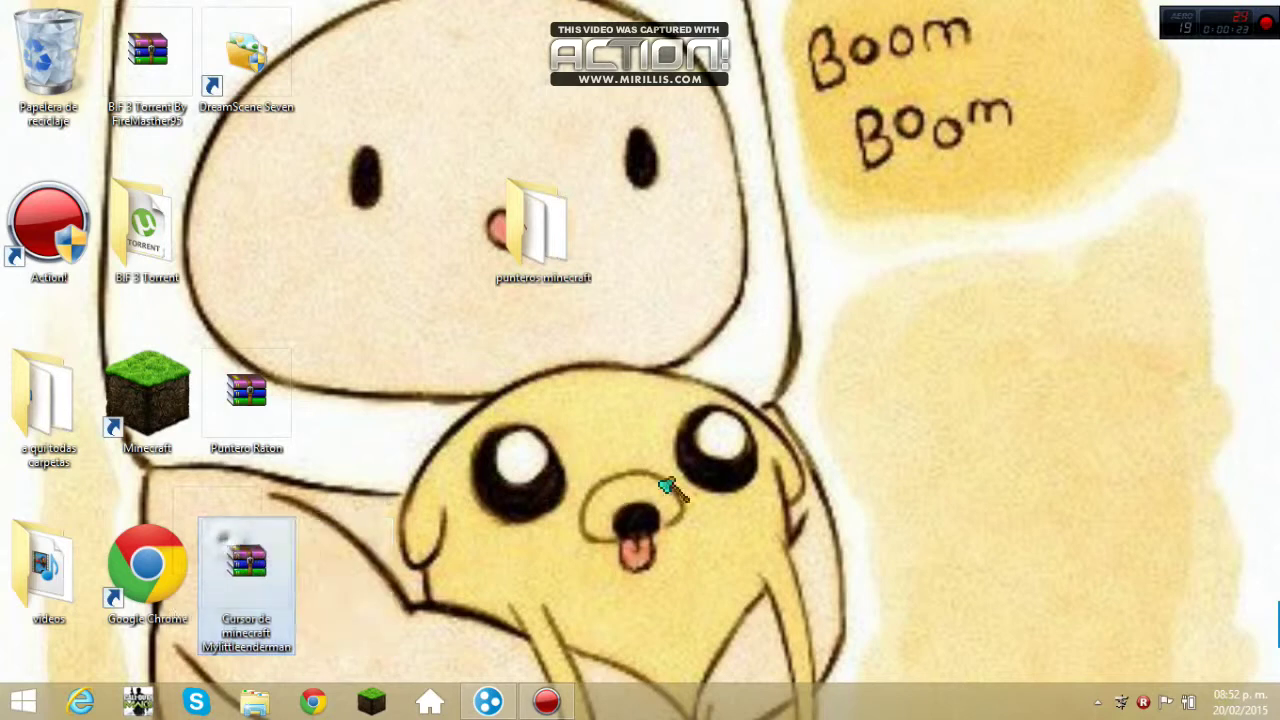
left_click_drag(565, 238, 462, 240)
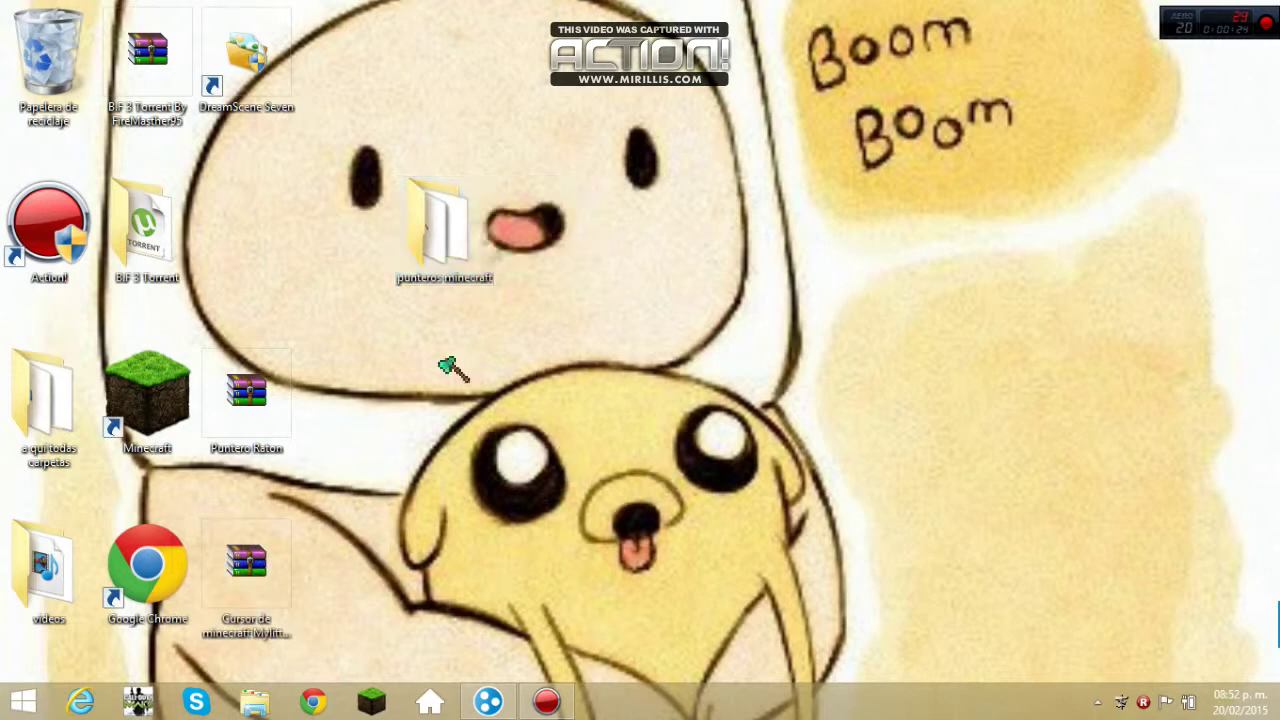
Step: Open the Control Panel, try the Categoría view, and set the view back to Iconos grandes
left_click(24, 704)
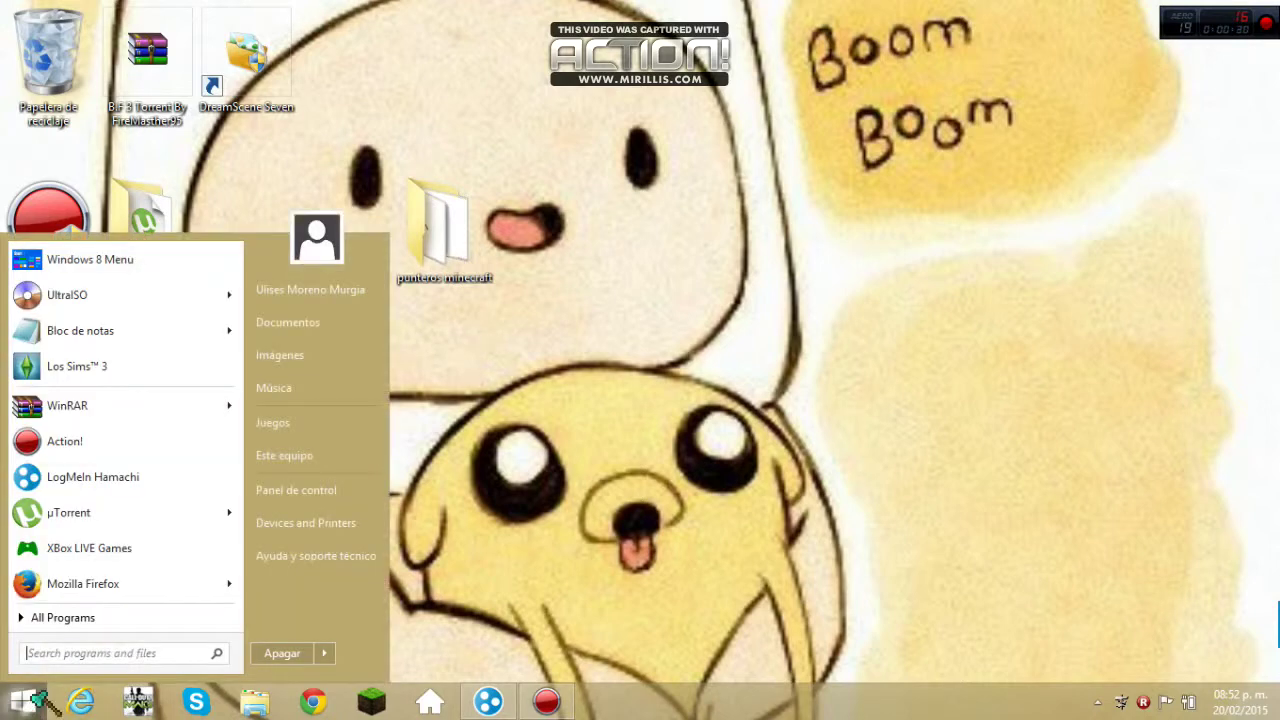
left_click(322, 492)
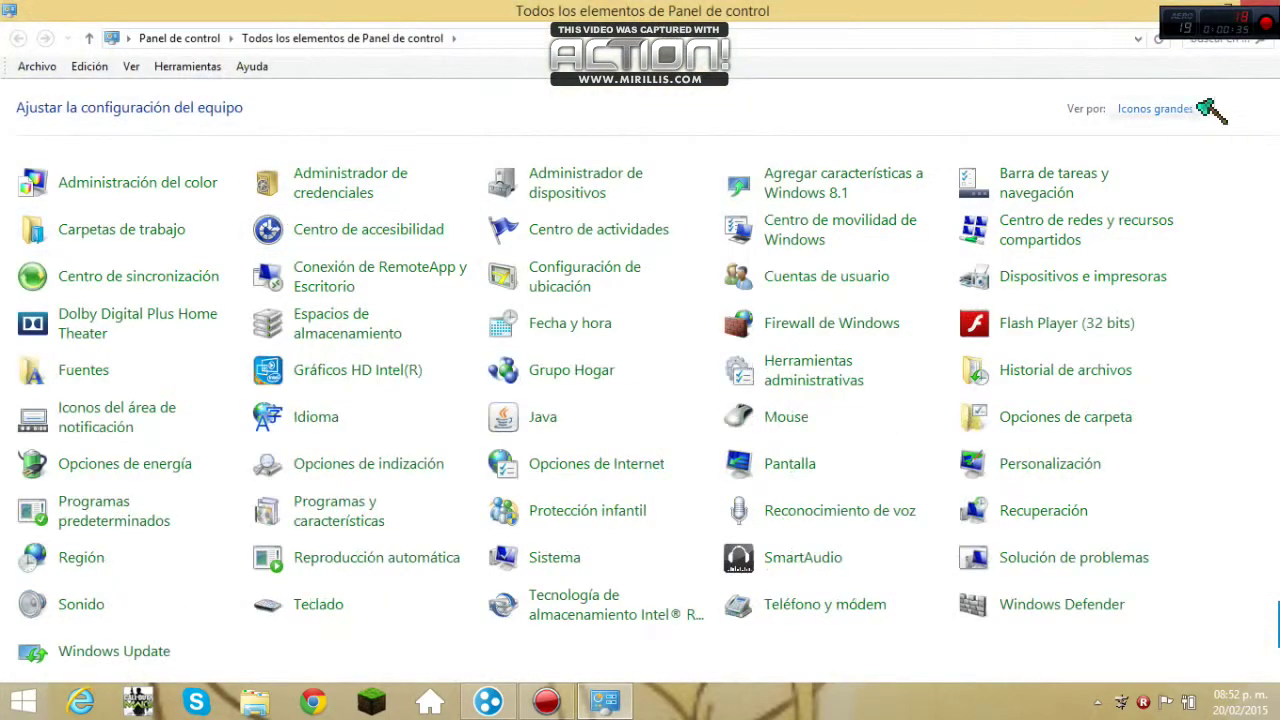
left_click(1208, 108)
left_click(1195, 132)
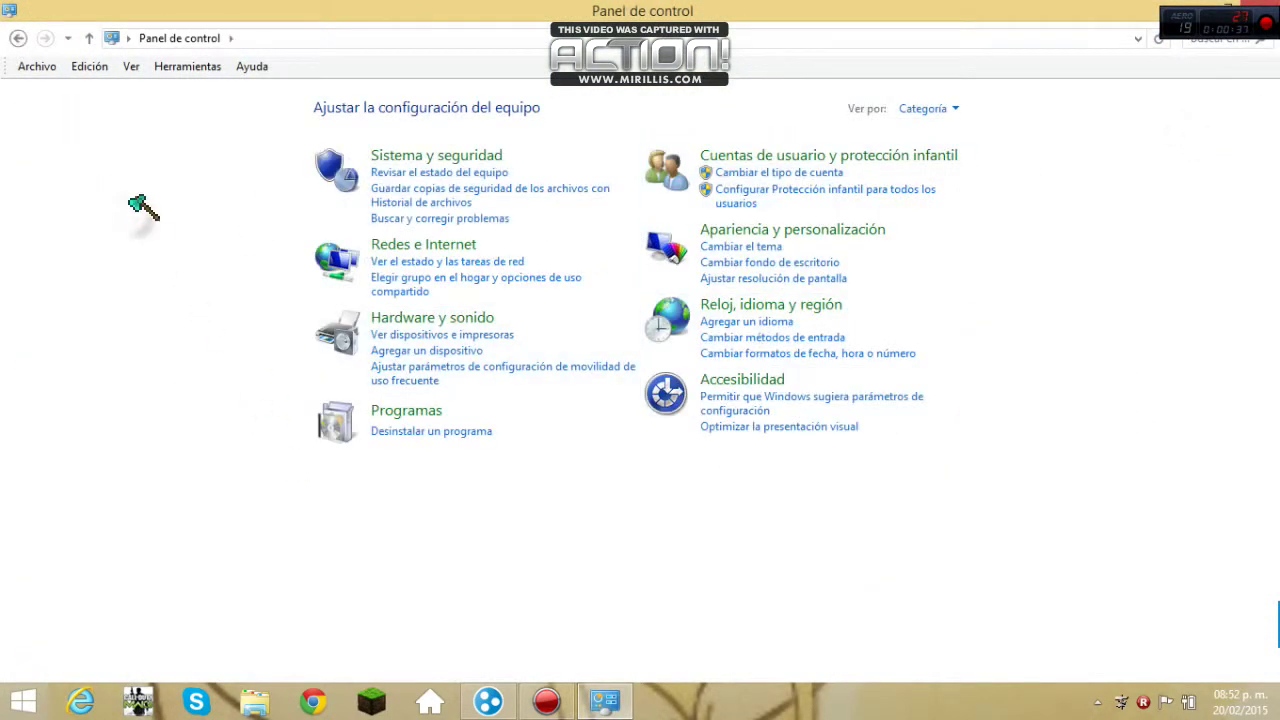
left_click(935, 109)
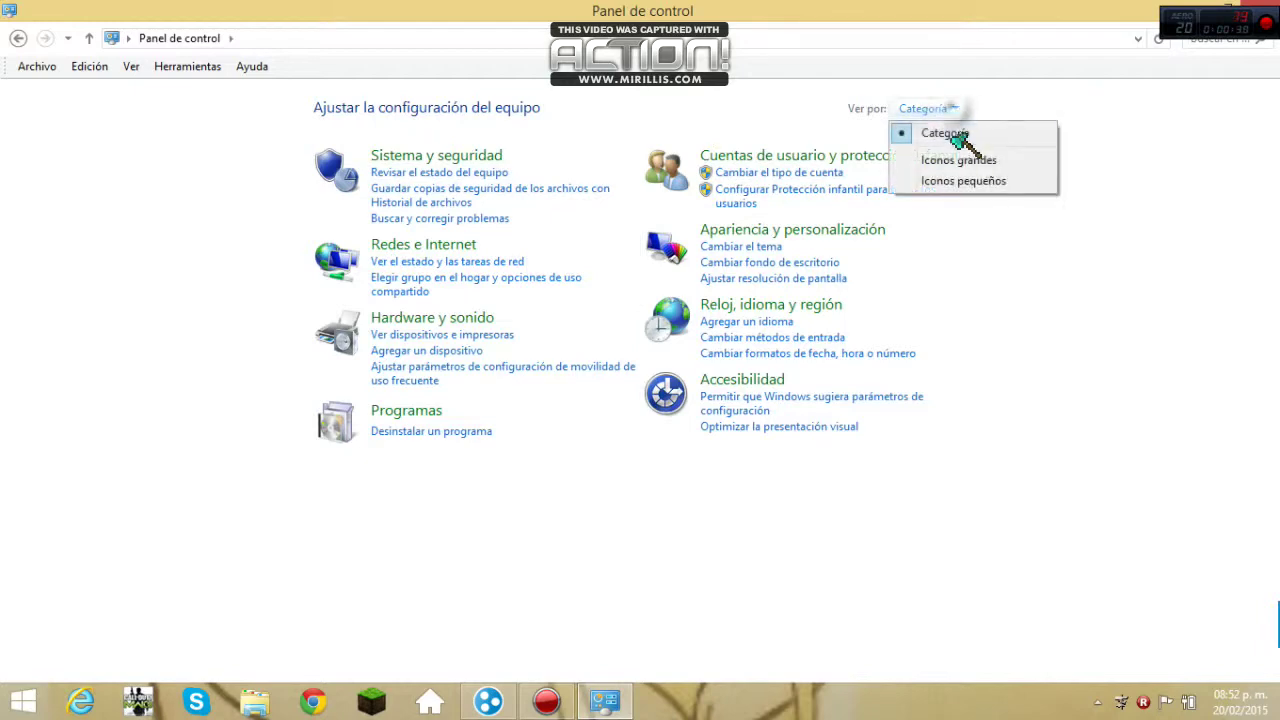
left_click(972, 161)
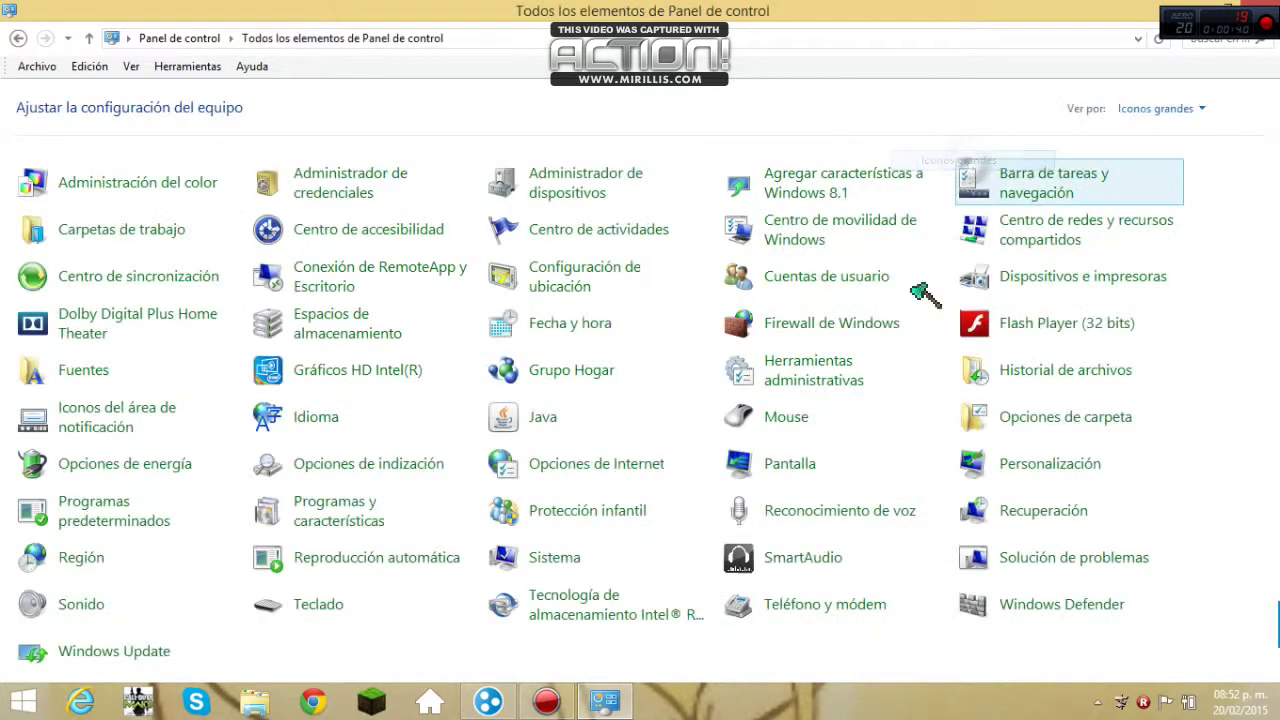
Step: Open the mouse's pointer settings, minimize the Control Panel, and move the mouse properties dialog clear of the desktop folder
left_click(788, 420)
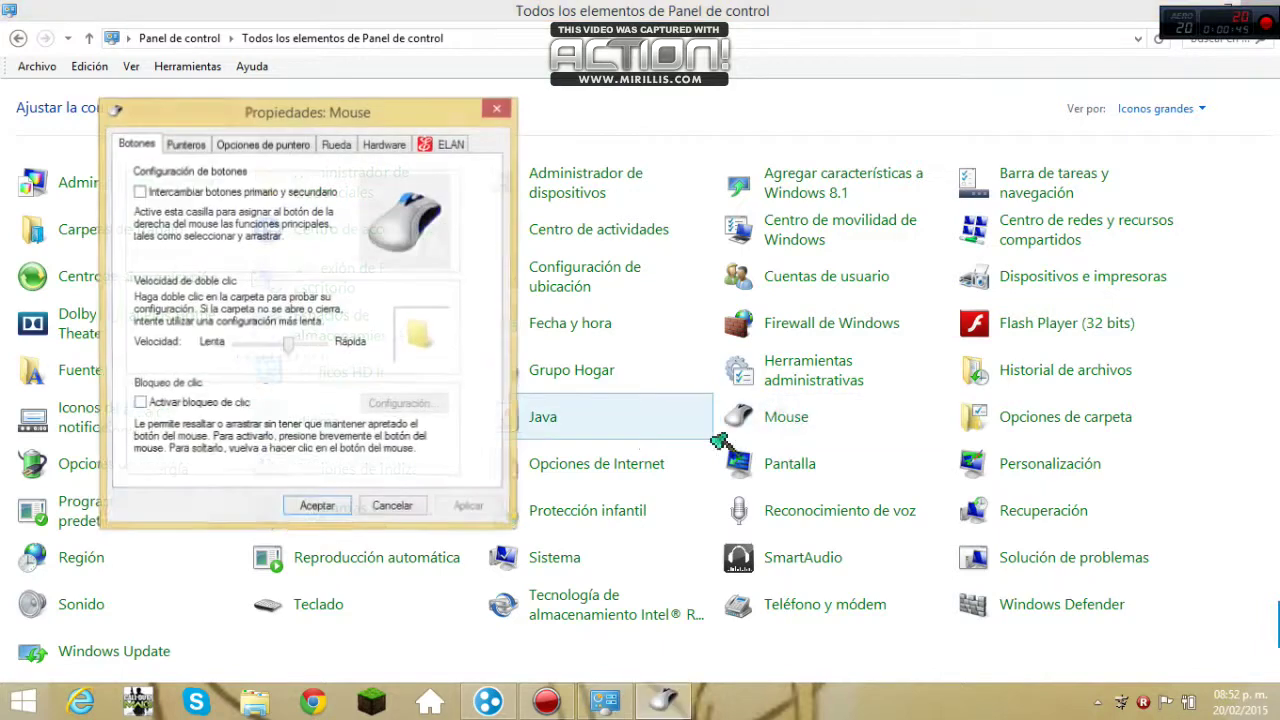
left_click(188, 145)
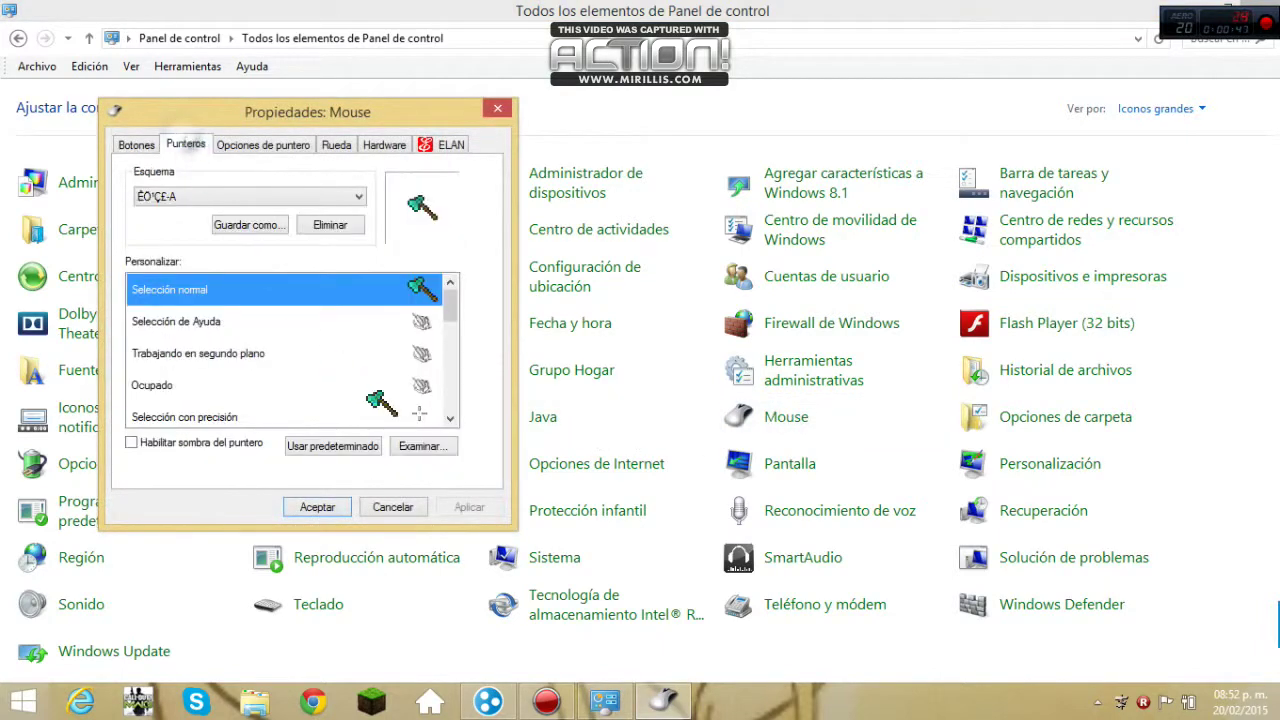
left_click(437, 450)
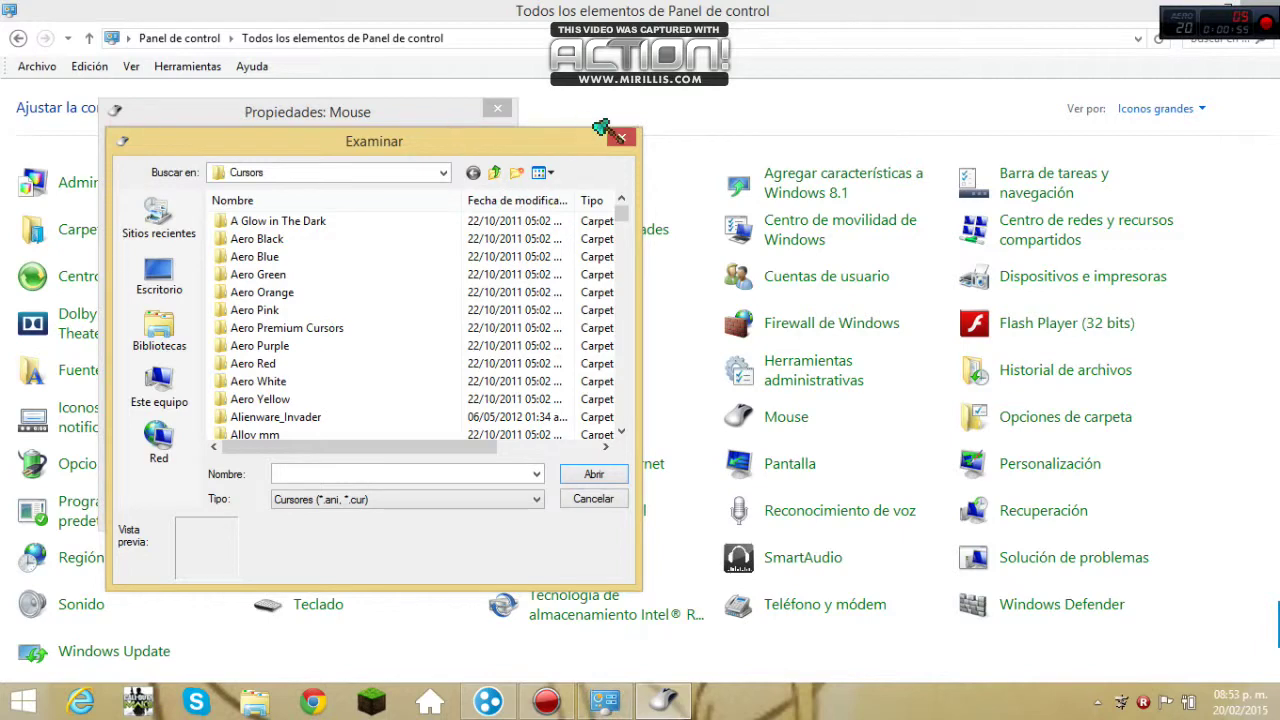
left_click(621, 137)
left_click(1195, 5)
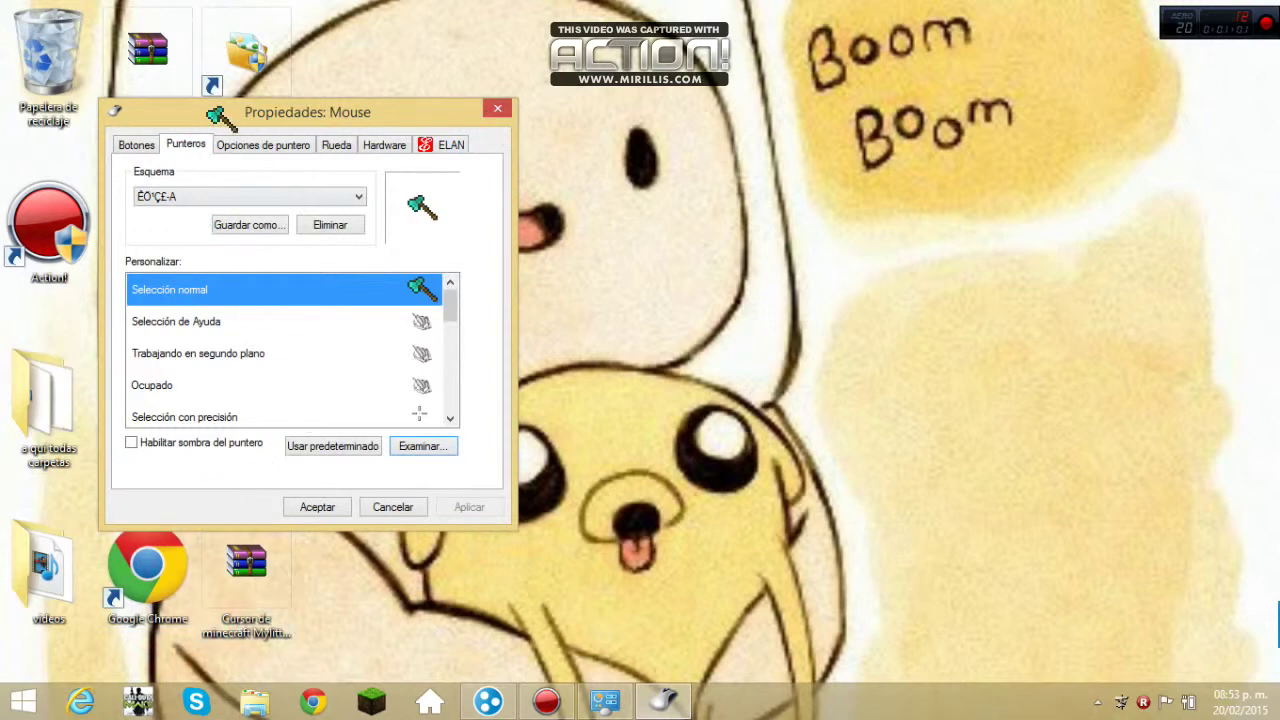
left_click_drag(220, 115, 607, 140)
Step: Open the punteros minecraft folder to view its cursor files, and return to the mouse properties
left_click(440, 250)
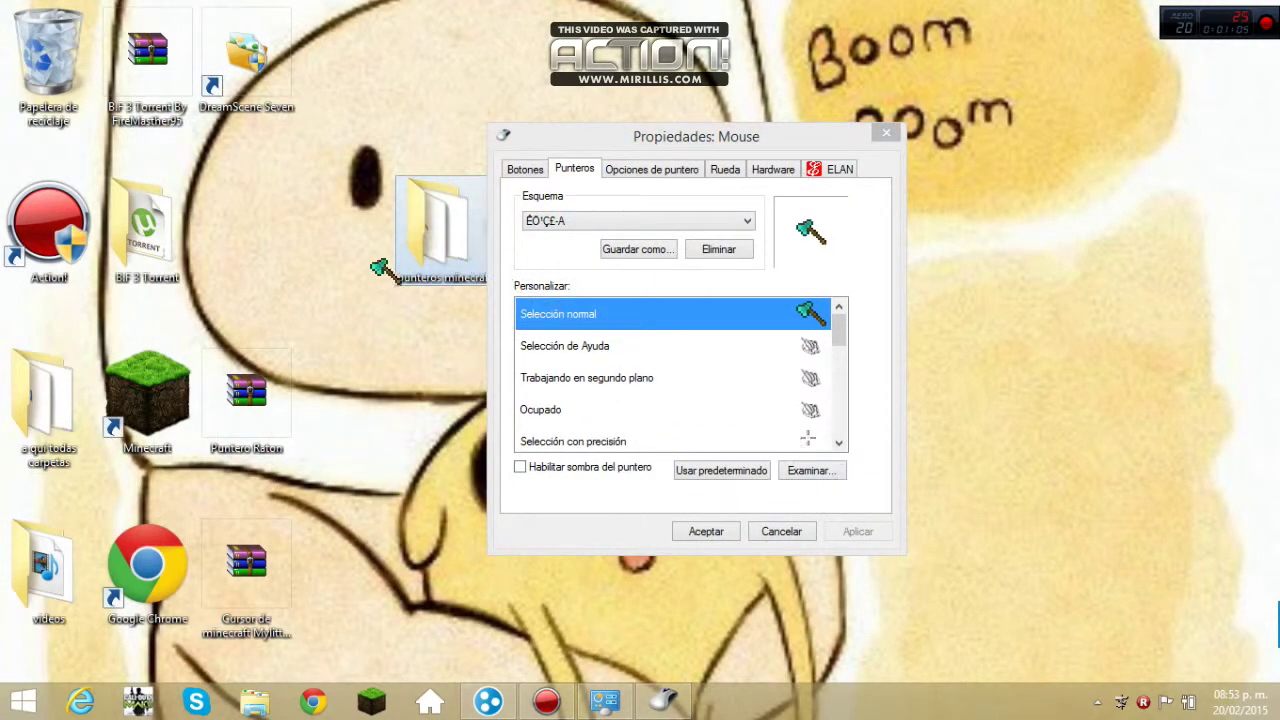
double_click(447, 222)
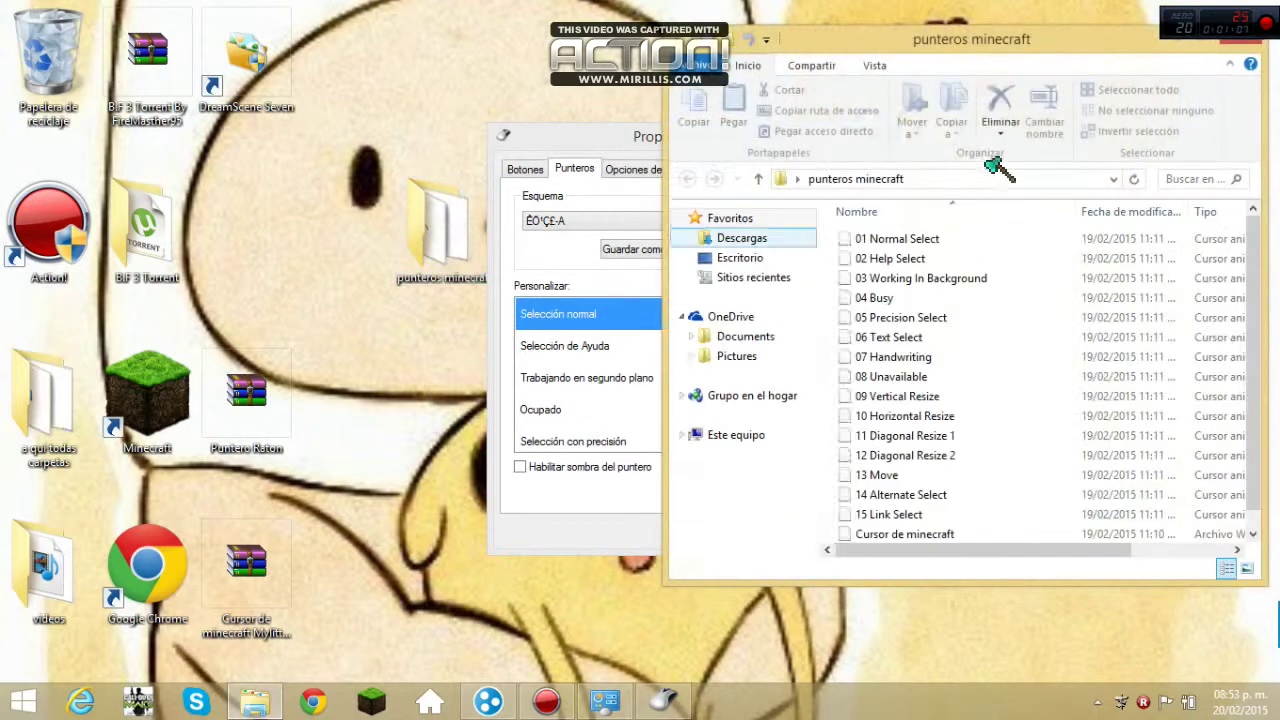
left_click(506, 416)
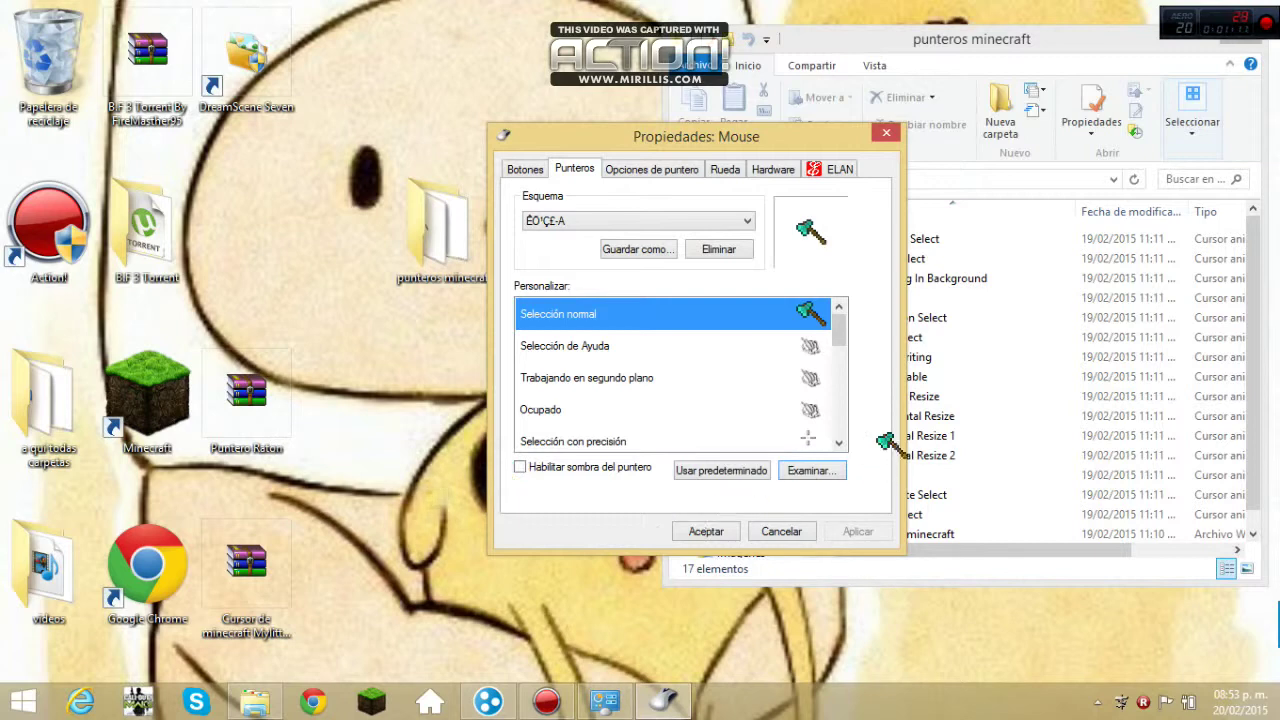
Step: Assign the 01 Normal Select cursor from the Cursors folder to the Selección normal pointer
left_click(805, 466)
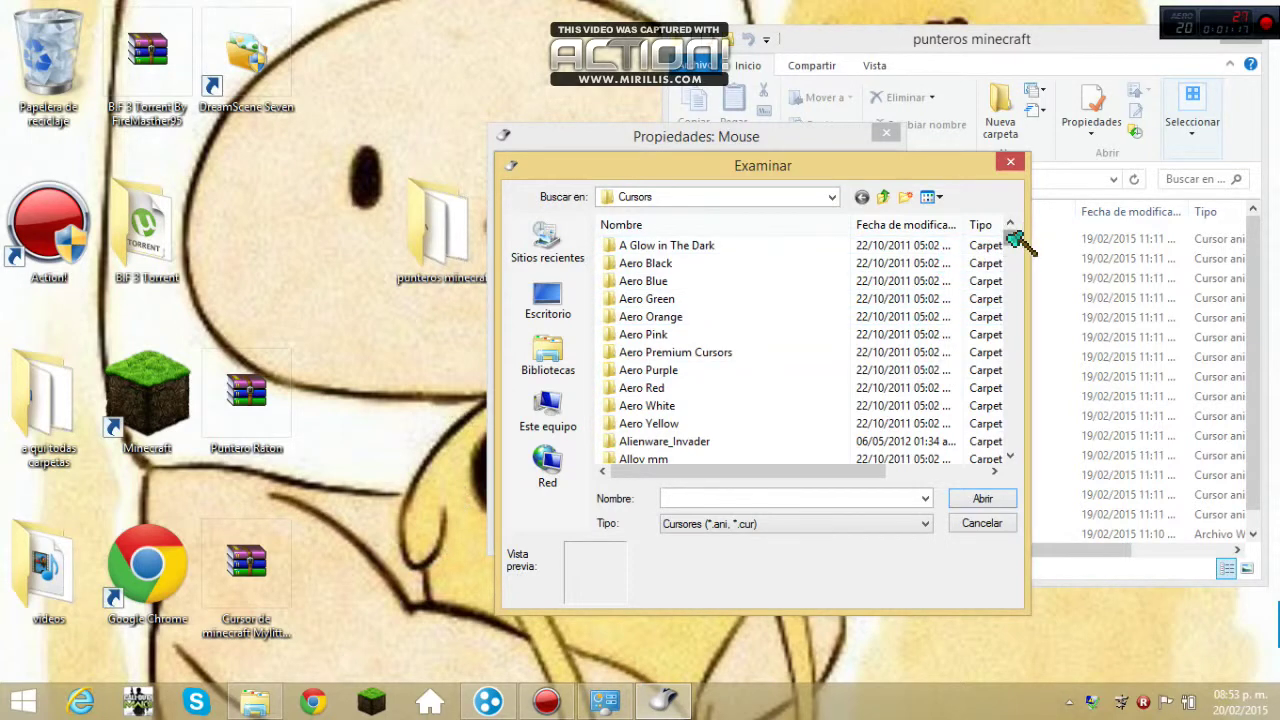
left_click_drag(1013, 236, 1073, 434)
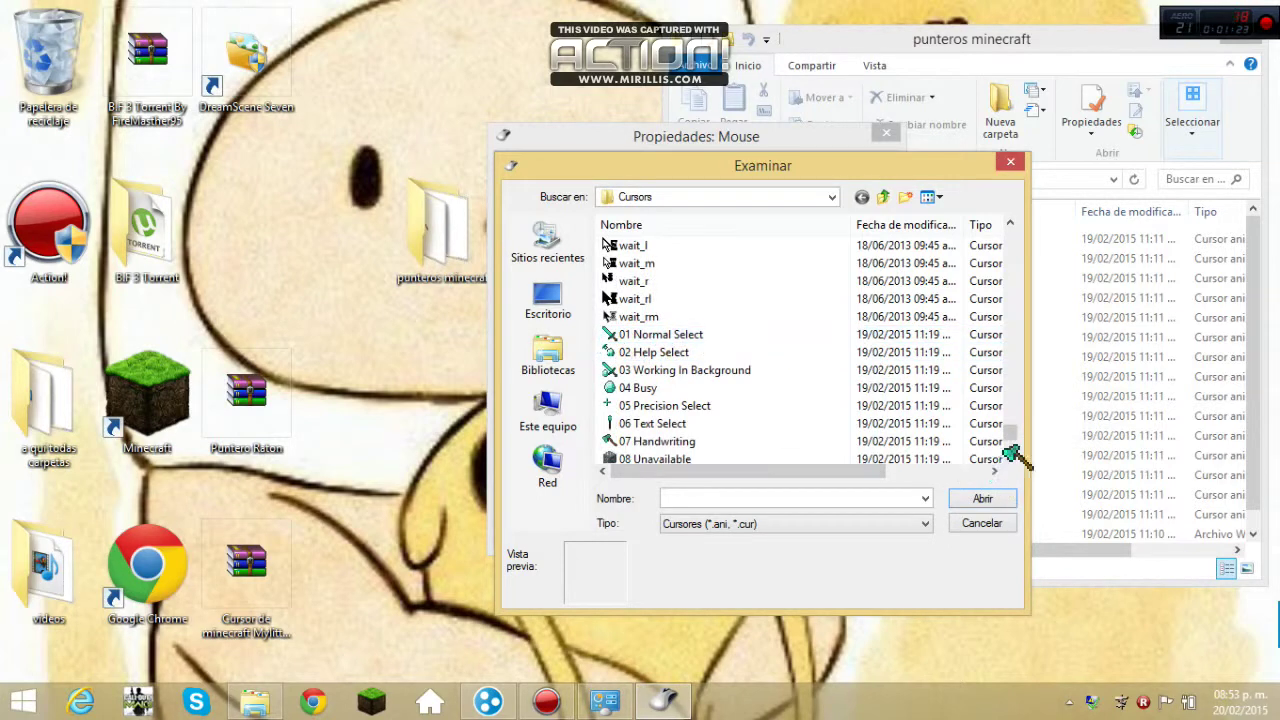
left_click_drag(1008, 430, 1020, 437)
double_click(625, 318)
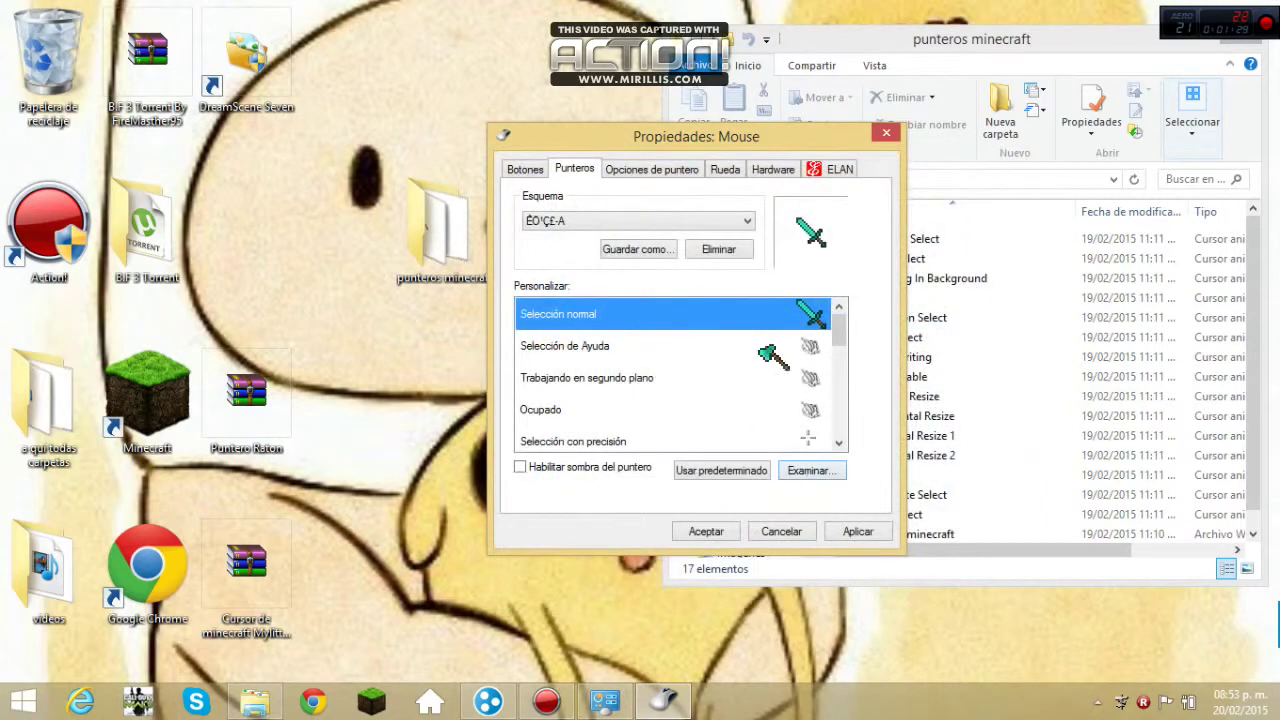
Step: Assign the 05 Precision Select cursor to the Selección de Ayuda pointer
left_click(766, 348)
double_click(775, 348)
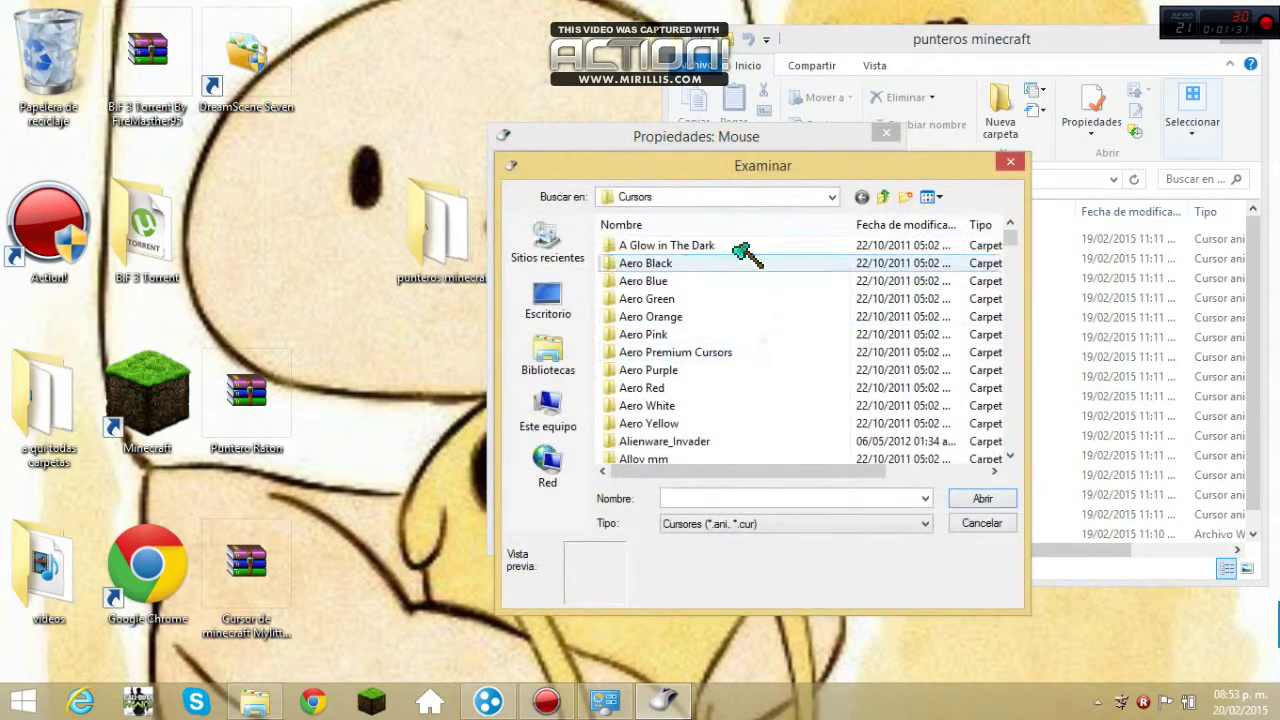
left_click_drag(1010, 230, 1056, 478)
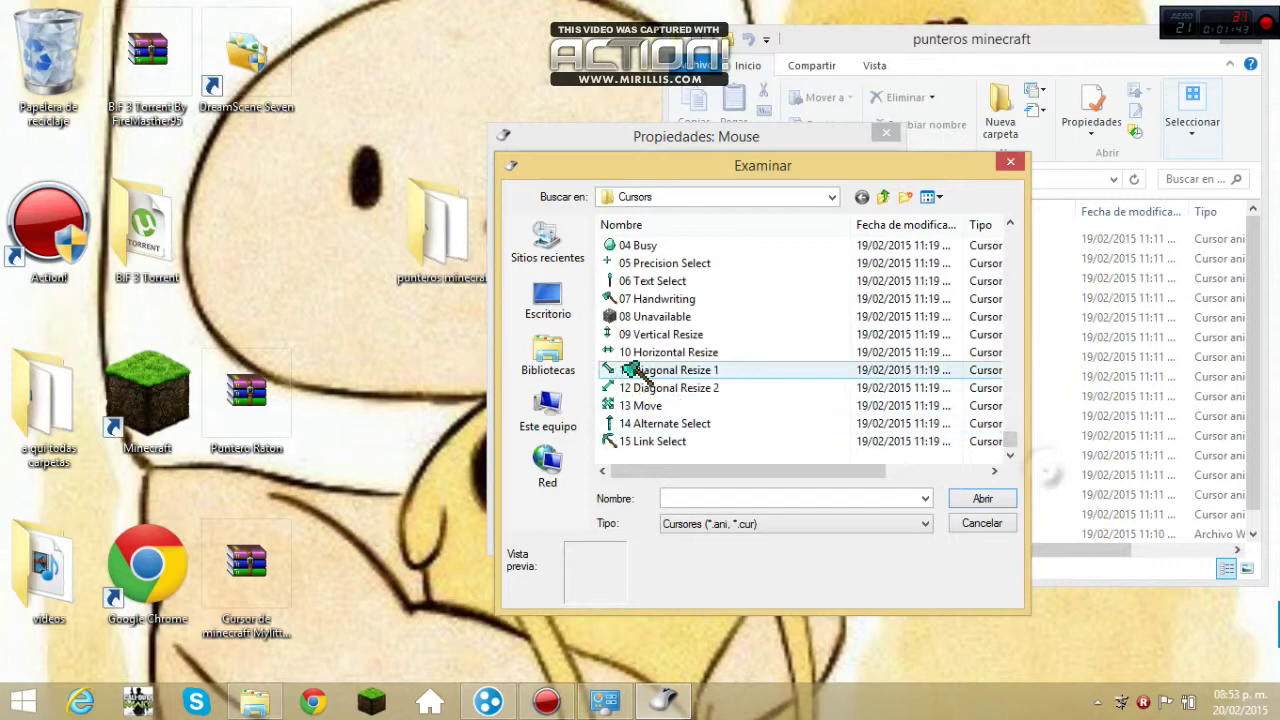
left_click(658, 262)
double_click(658, 262)
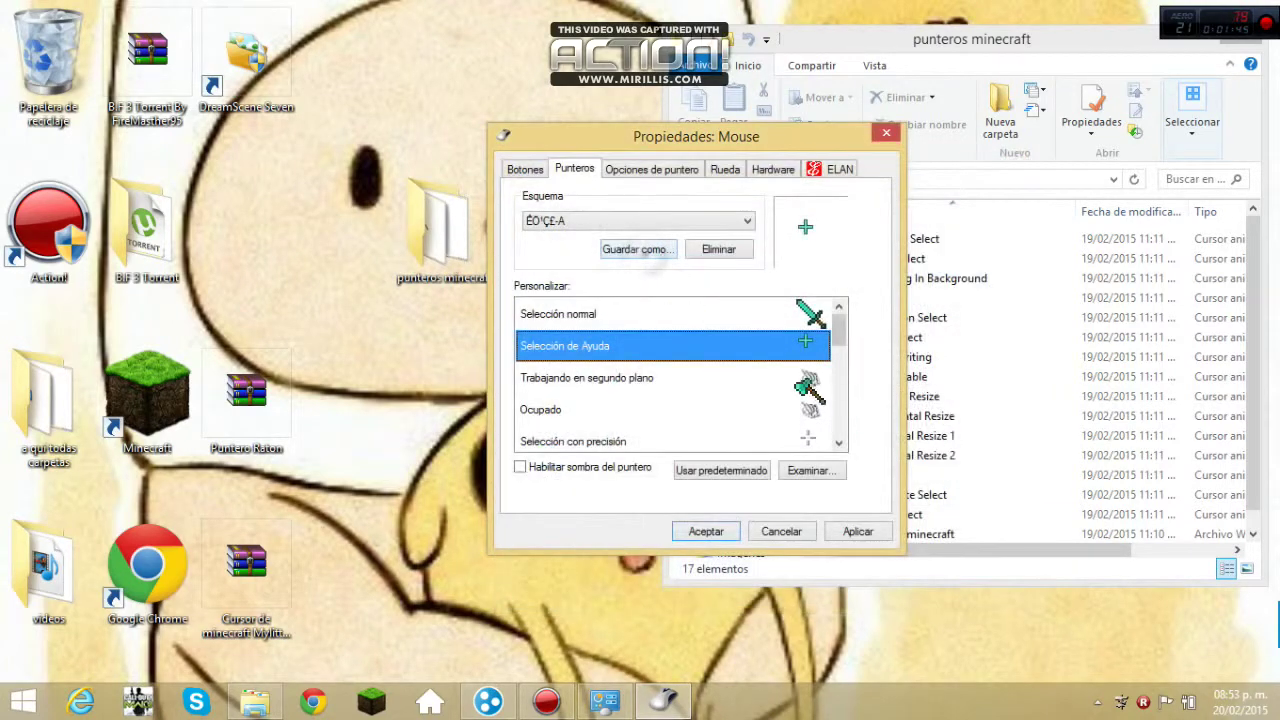
Step: Assign the 01 Normal Select cursor to the Trabajando en segundo plano pointer
double_click(800, 378)
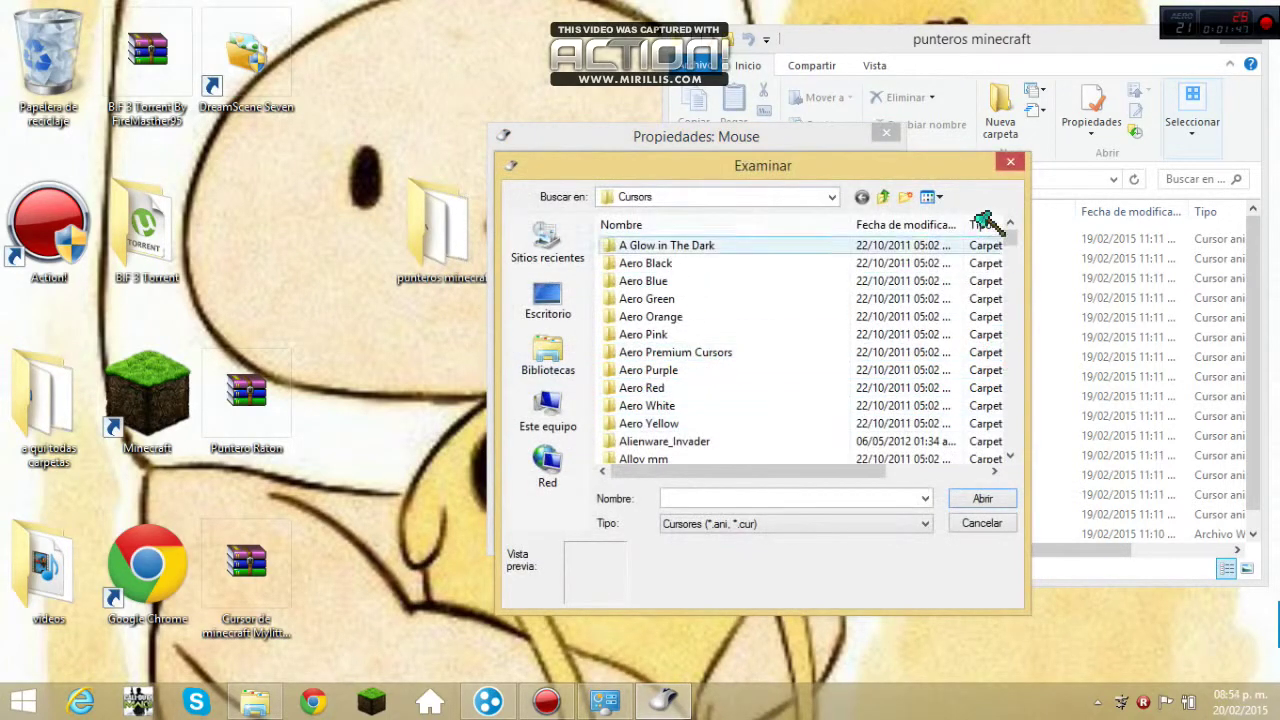
left_click_drag(1012, 243, 1042, 388)
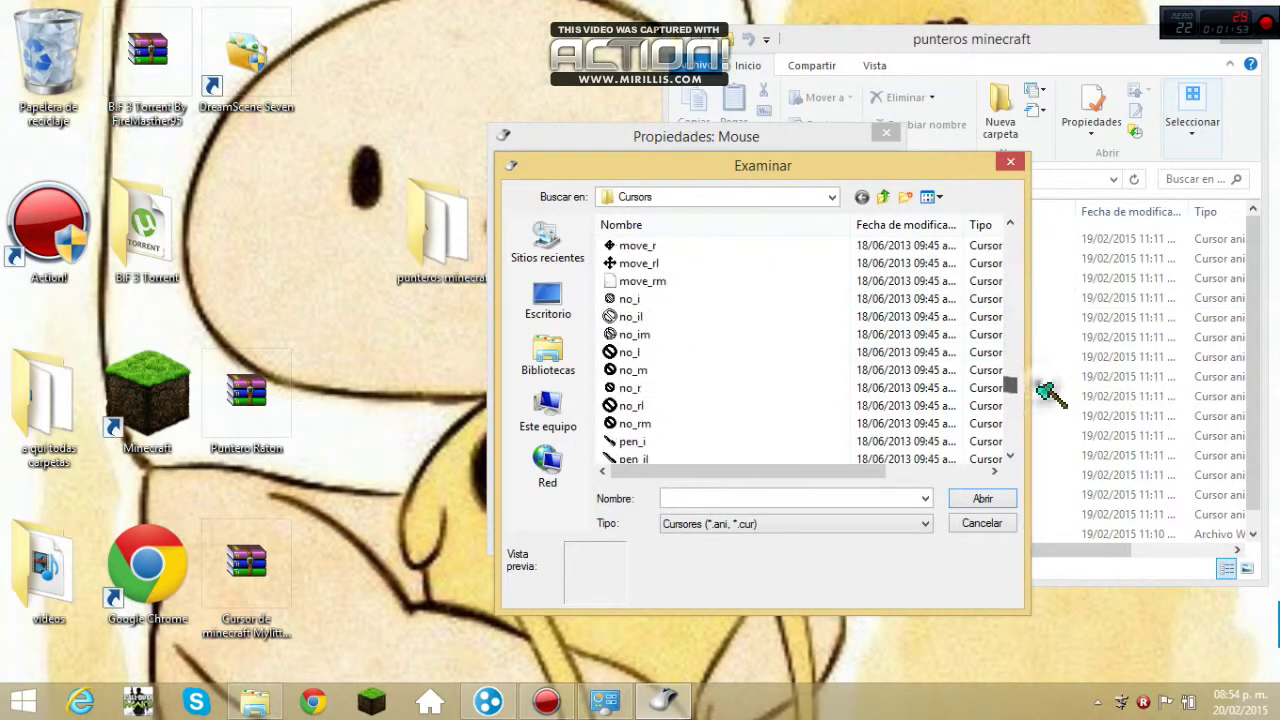
left_click_drag(1055, 432, 1051, 451)
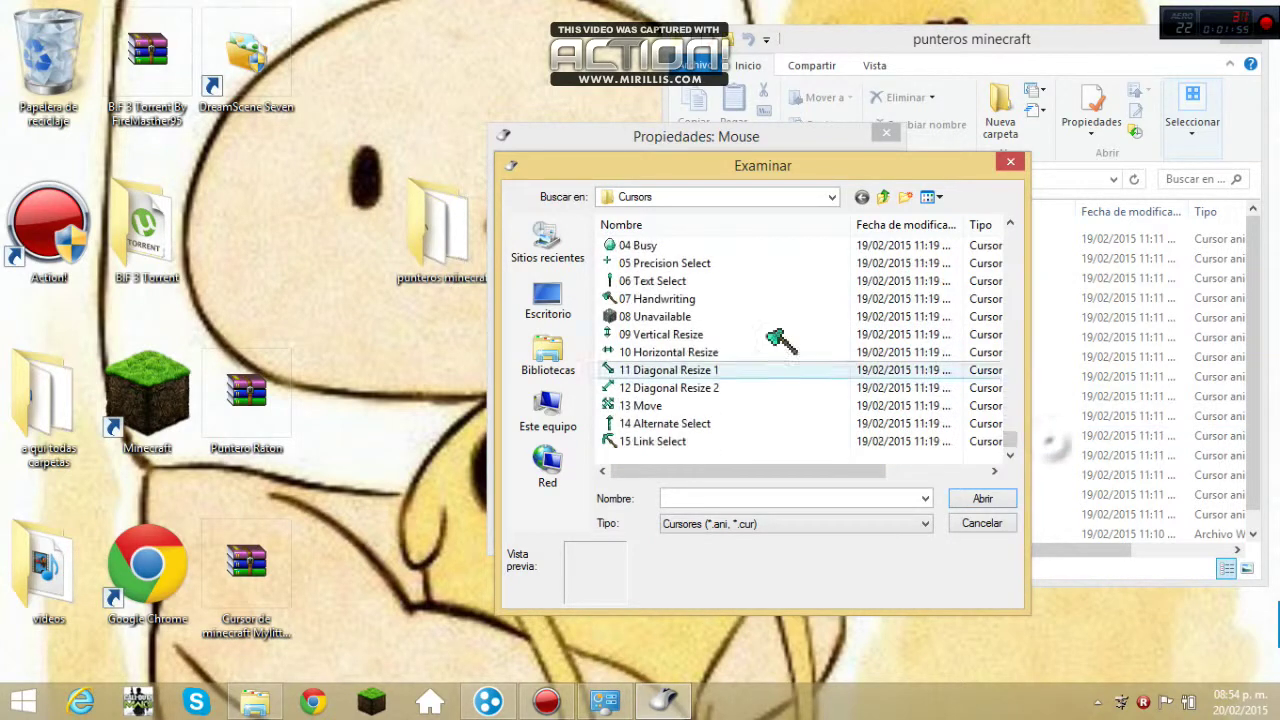
scroll(1015, 442, "up", 2)
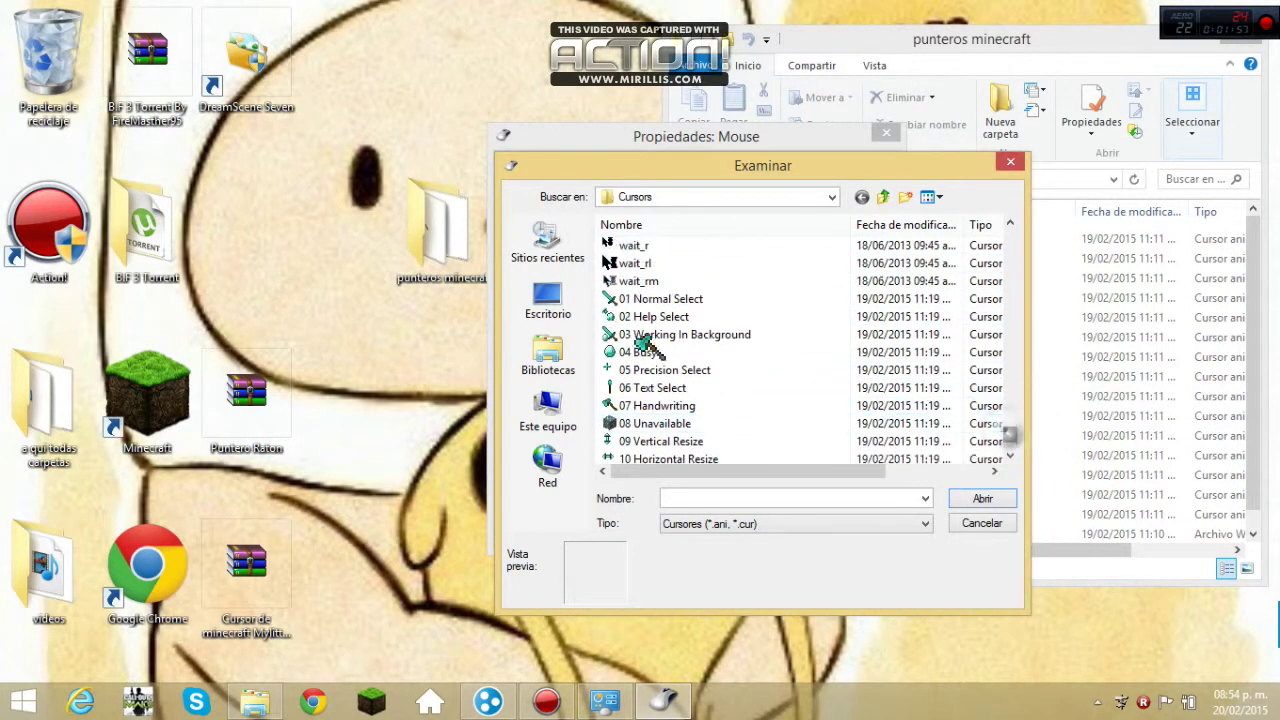
double_click(614, 298)
Step: Change the Selección de Ayuda pointer to the 01 Normal Select cursor
left_click(668, 344)
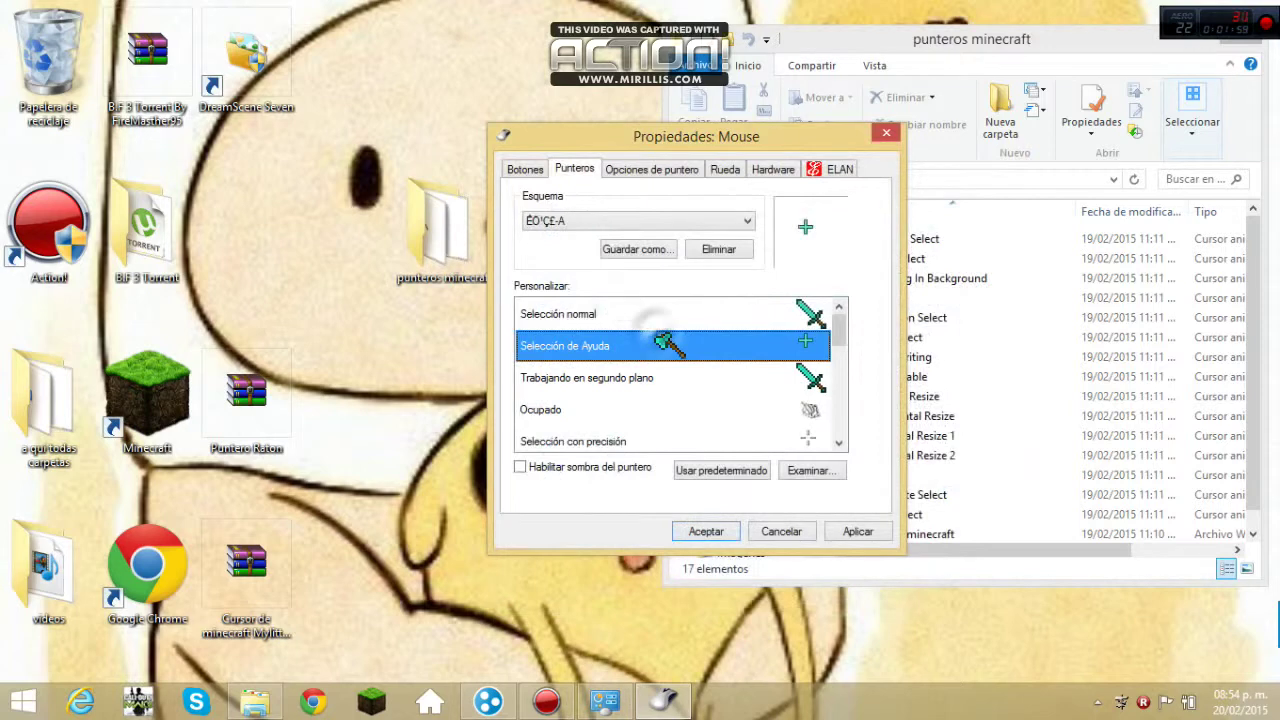
double_click(668, 344)
left_click_drag(1012, 250, 1082, 455)
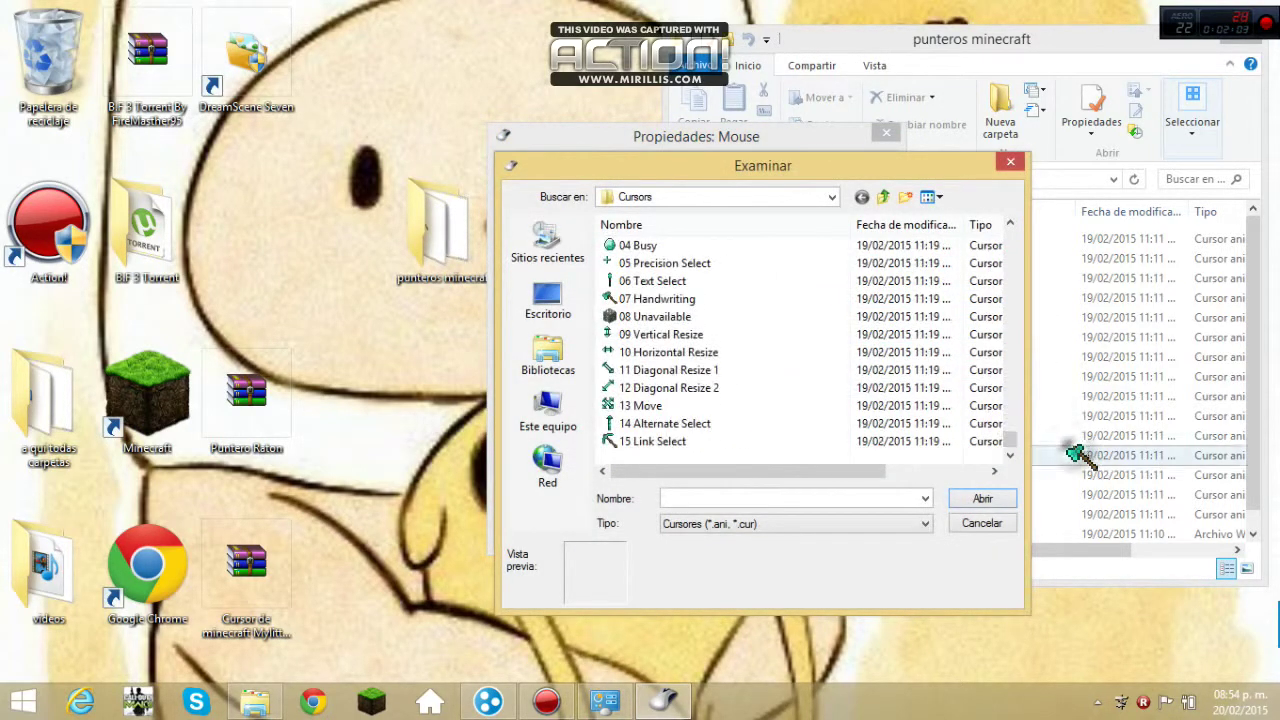
scroll(726, 294, "up", 1)
double_click(610, 245)
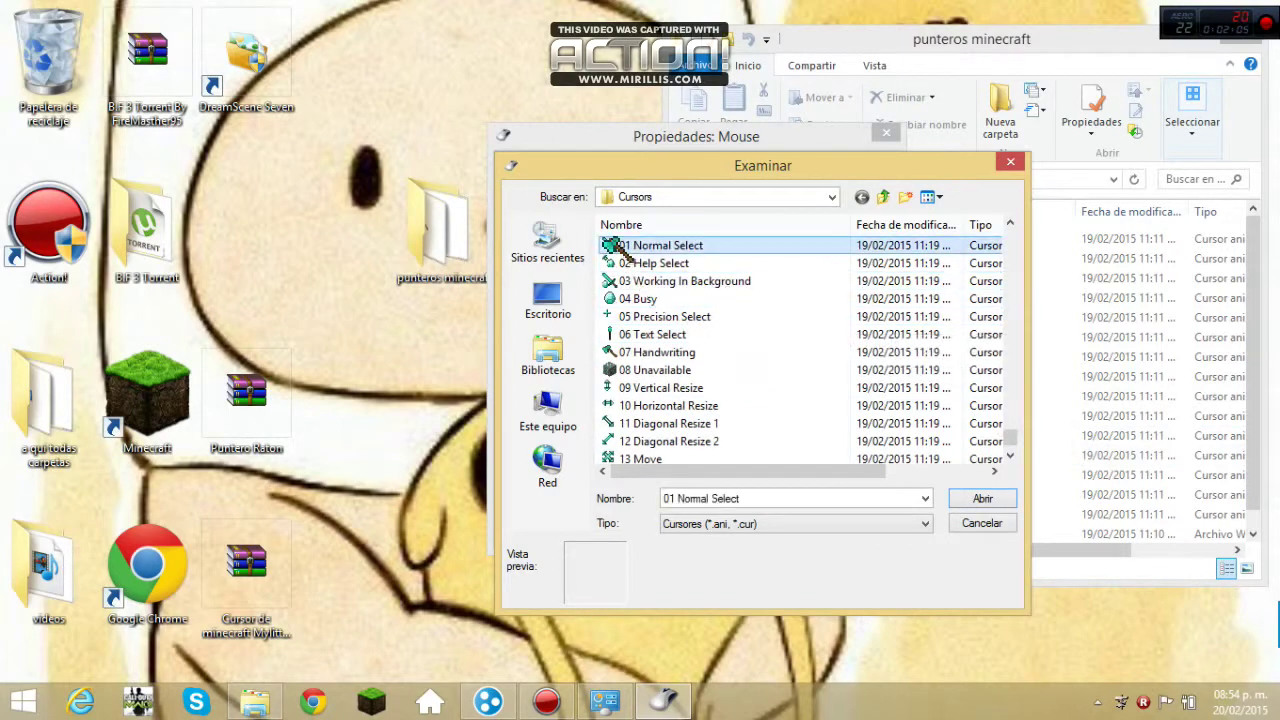
Step: Assign the 01 Normal Select cursor to the Ocupado pointer, and leave the Selección con precisión pointer's file browser without choosing a cursor
double_click(712, 410)
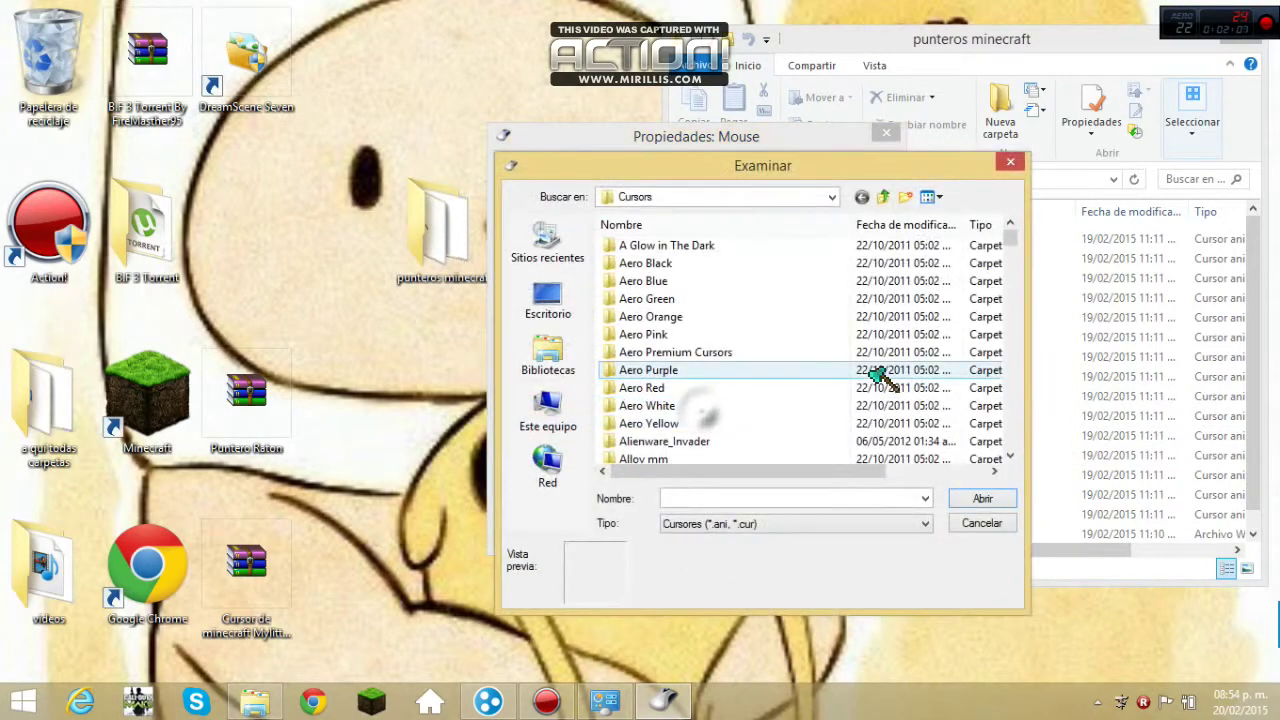
left_click_drag(1008, 232, 826, 423)
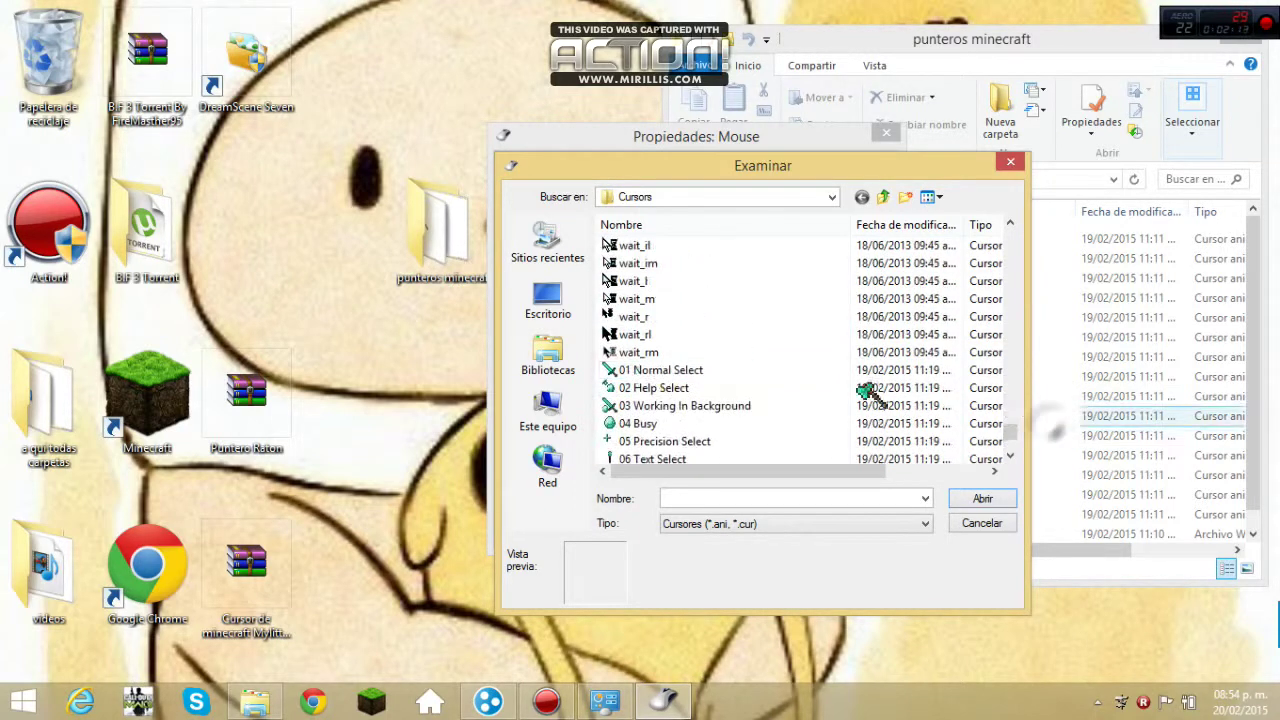
double_click(643, 372)
double_click(705, 438)
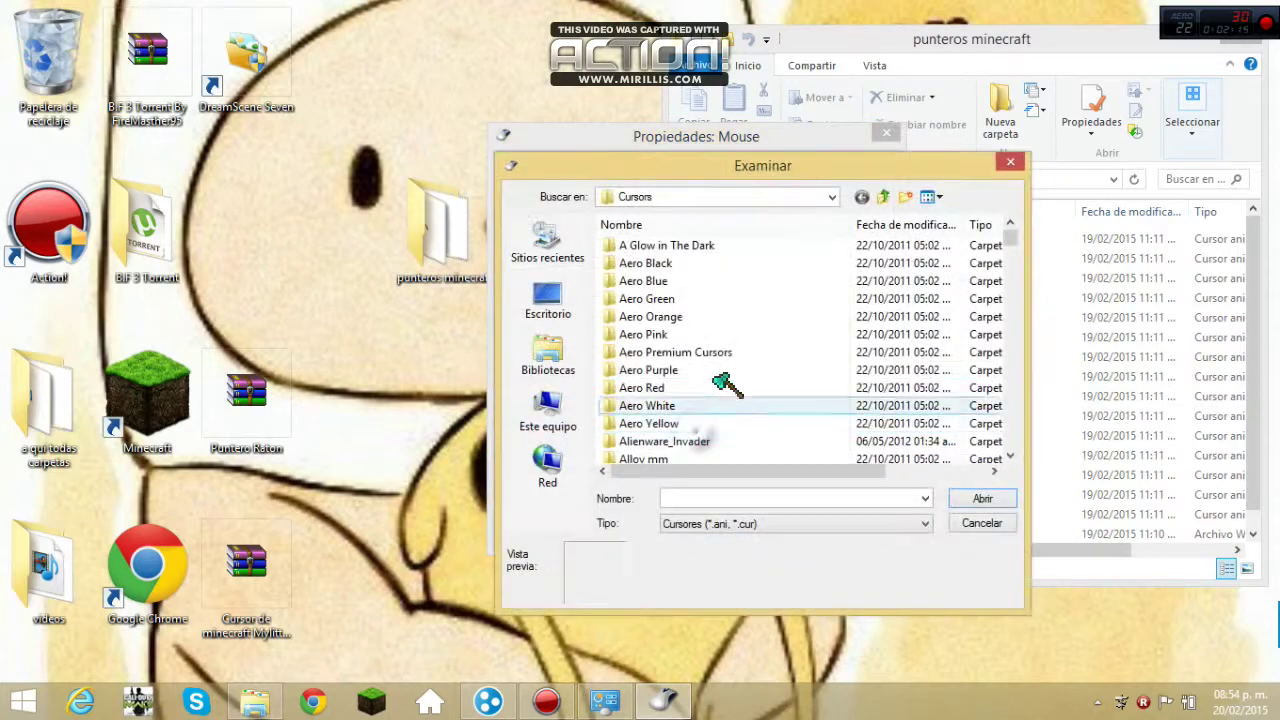
left_click(1011, 165)
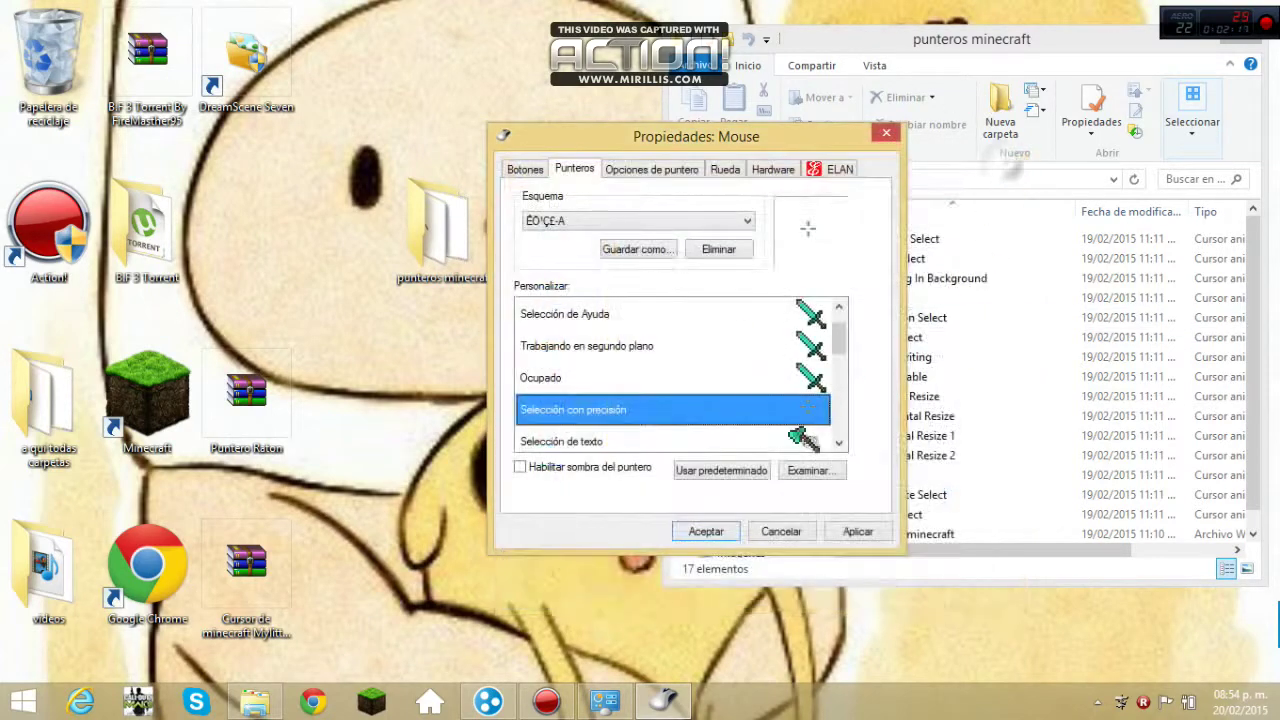
Step: Assign the 05 Precision Select cursor to the Selección con precisión pointer
mouse_move(838, 338)
left_mouse_down()
mouse_move(860, 360)
mouse_move(858, 436)
mouse_move(823, 343)
left_mouse_up()
double_click(823, 345)
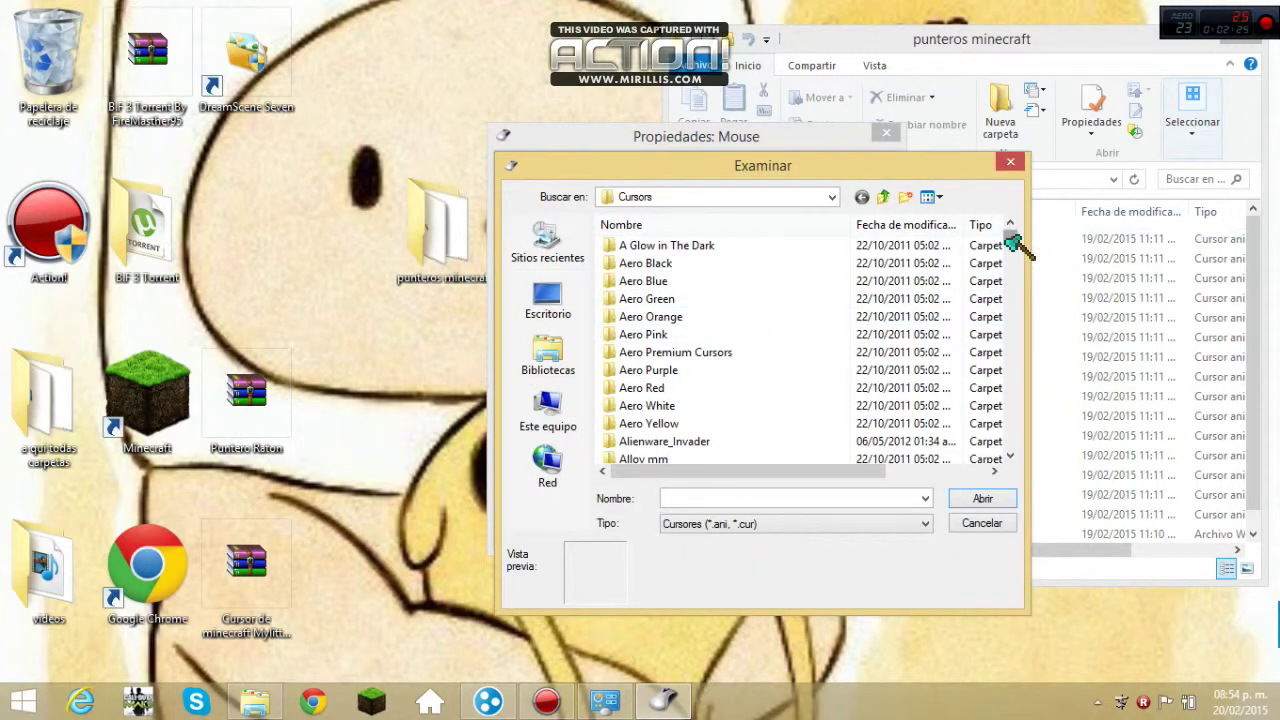
left_click_drag(1010, 238, 1057, 451)
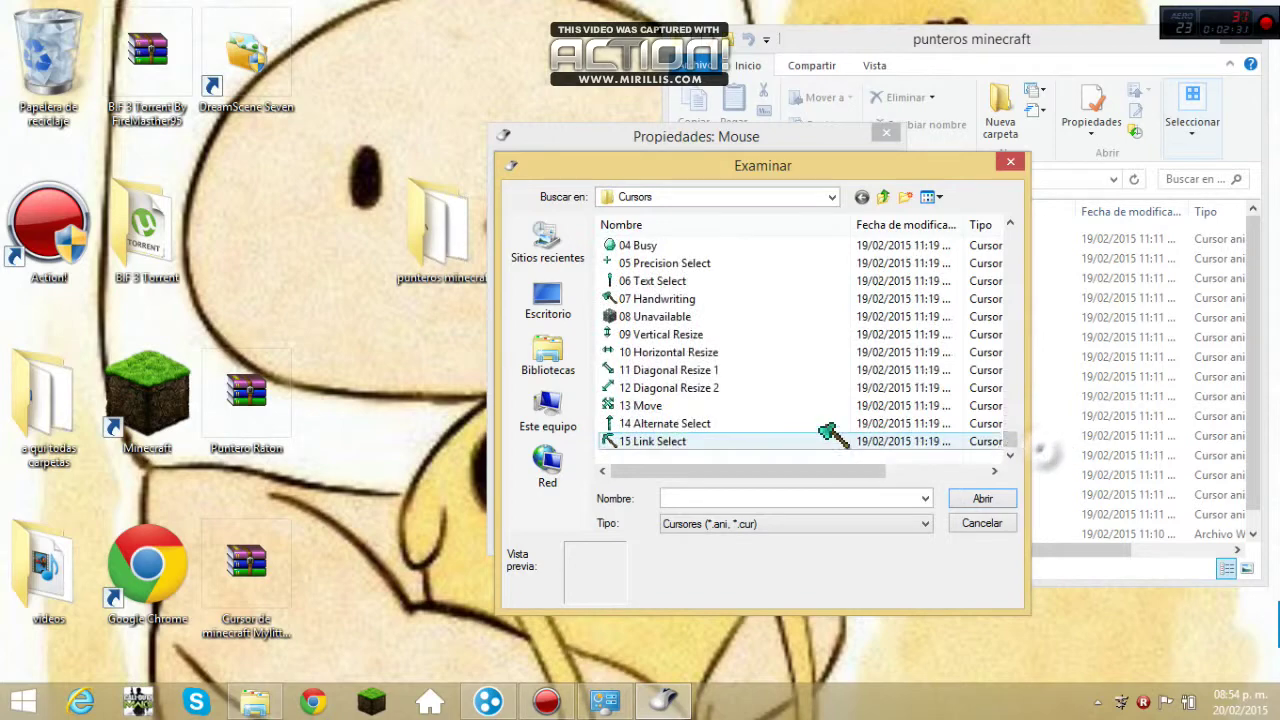
double_click(628, 262)
Step: Assign the 01 Normal Select cursor to the Selección de texto pointer
double_click(700, 378)
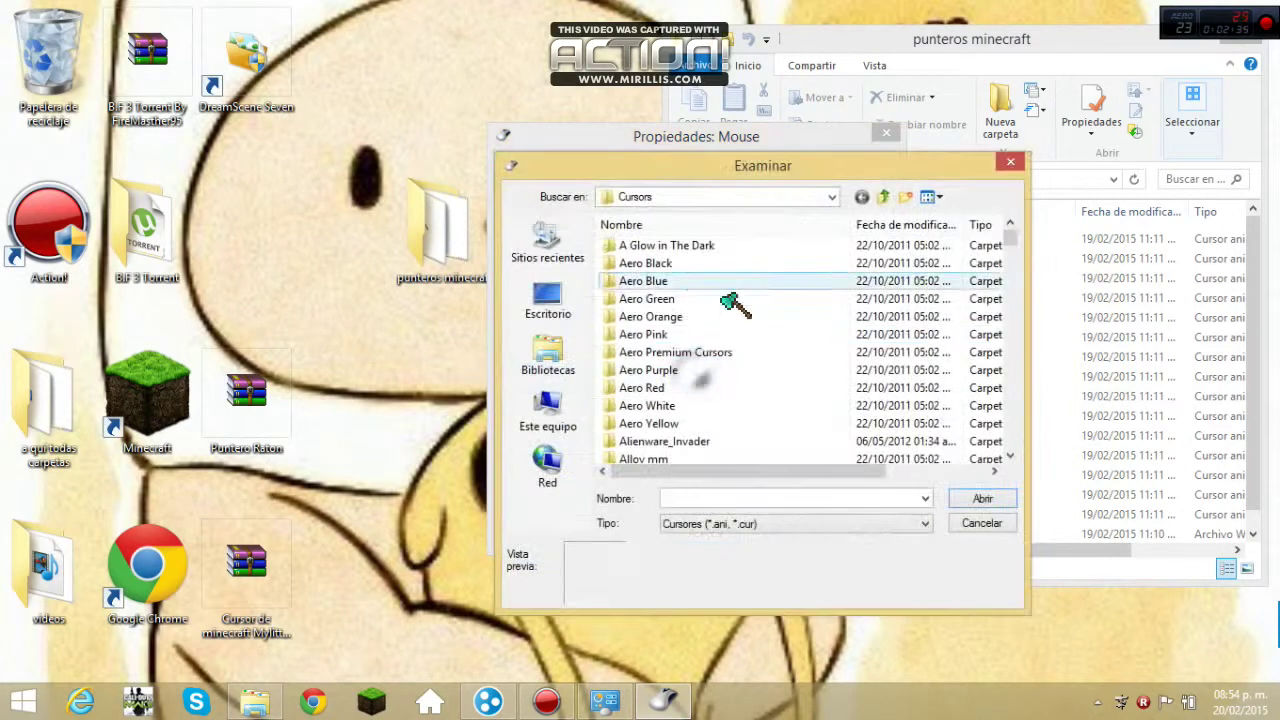
left_click_drag(1008, 236, 1034, 443)
scroll(1030, 432, "up", 3)
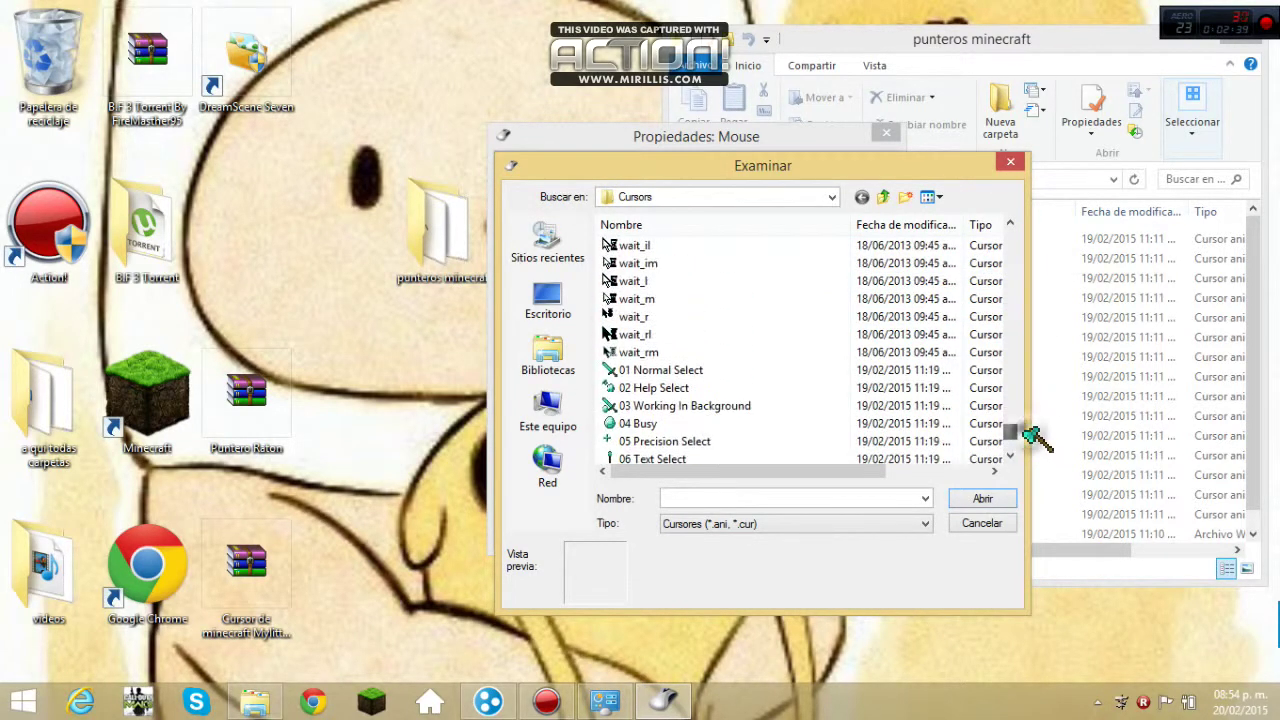
double_click(663, 368)
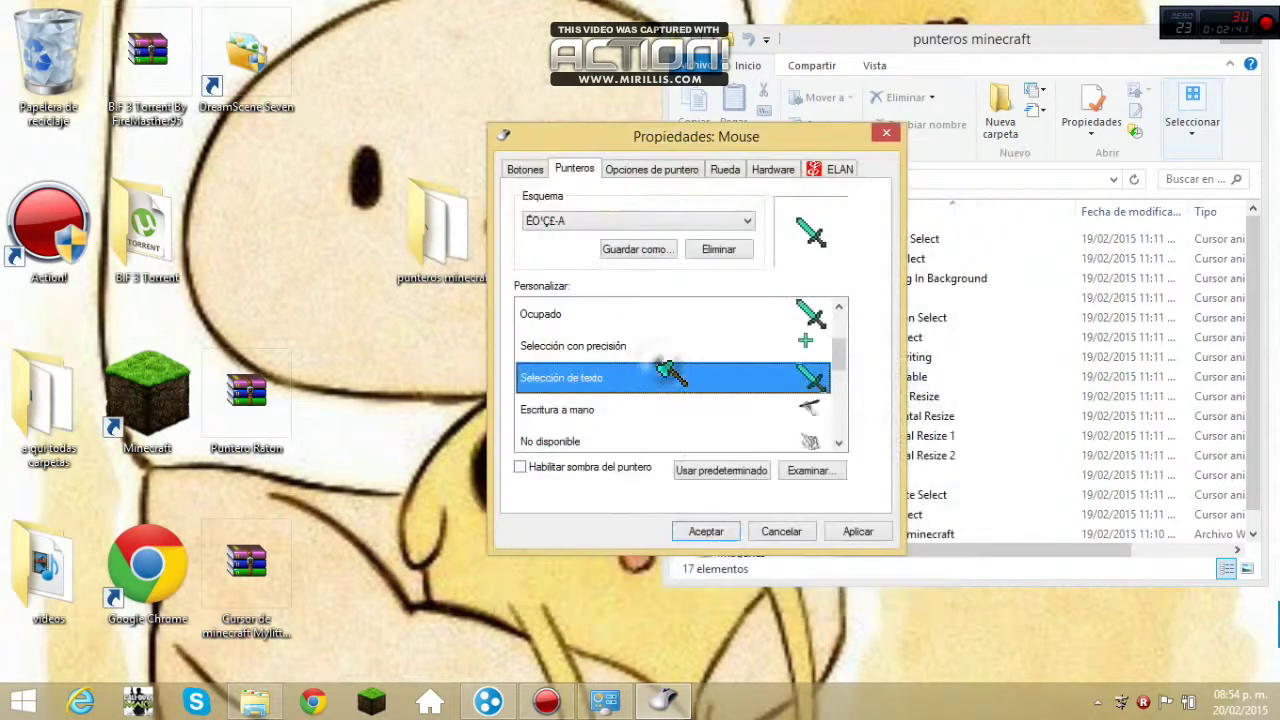
Step: Assign the 01 Normal Select cursor to the Escritura a mano pointer
left_click(704, 412)
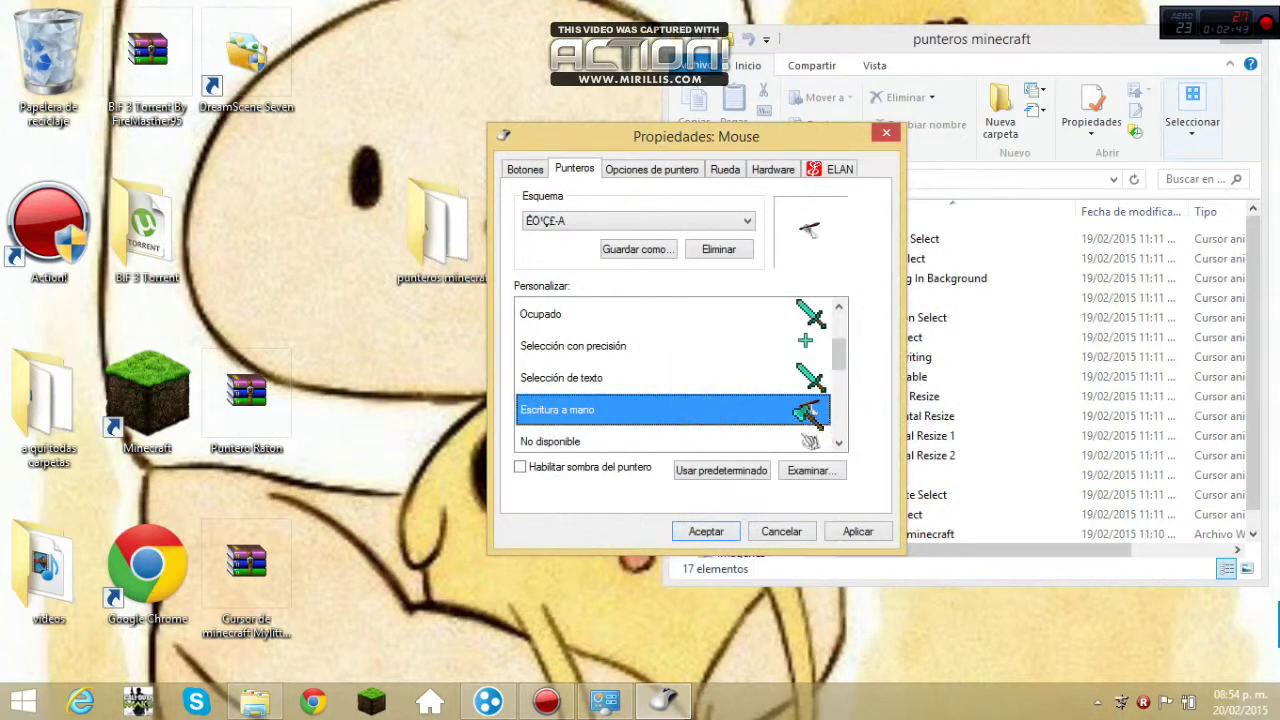
double_click(772, 414)
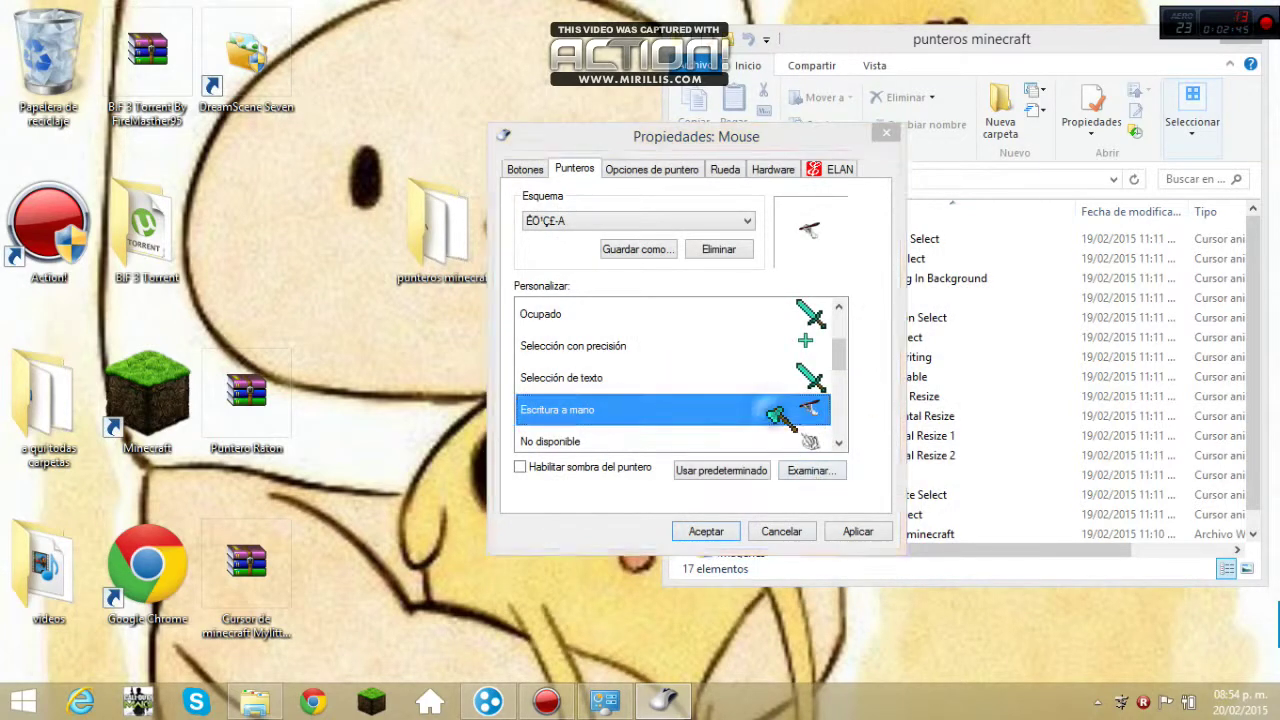
left_click_drag(1008, 240, 1022, 443)
scroll(651, 343, "up", 3)
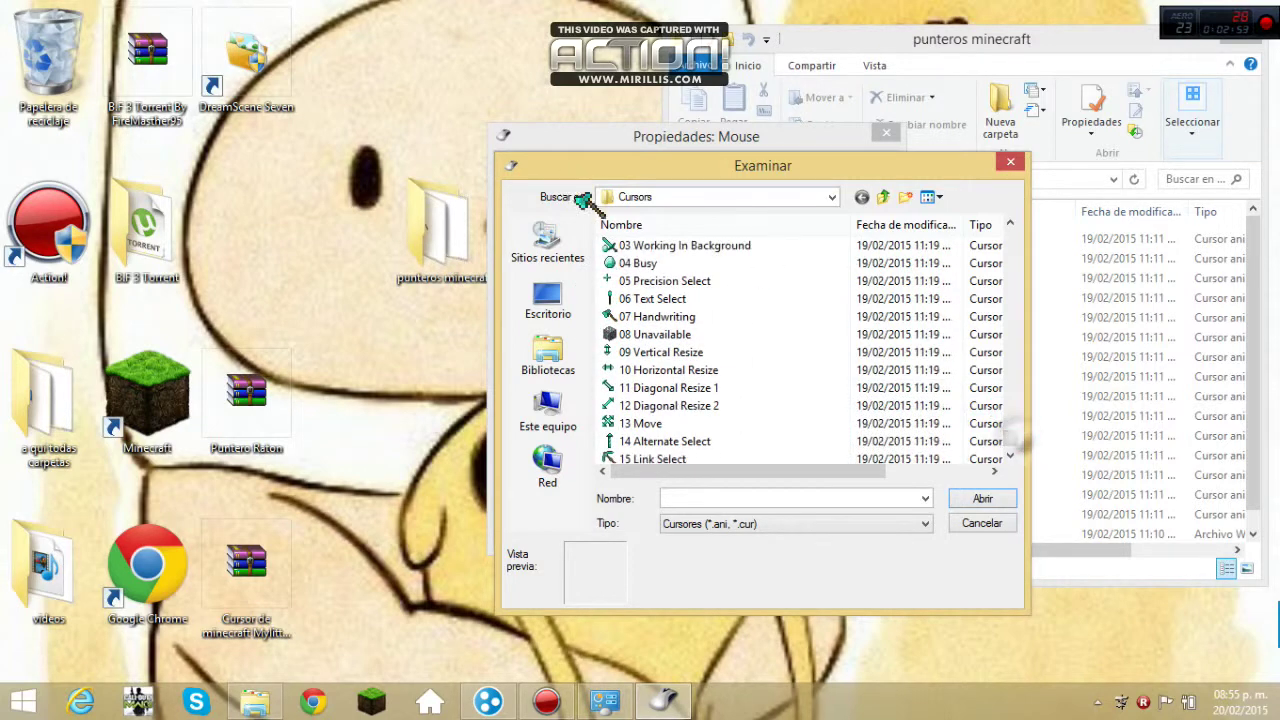
left_click_drag(1013, 443, 1006, 437)
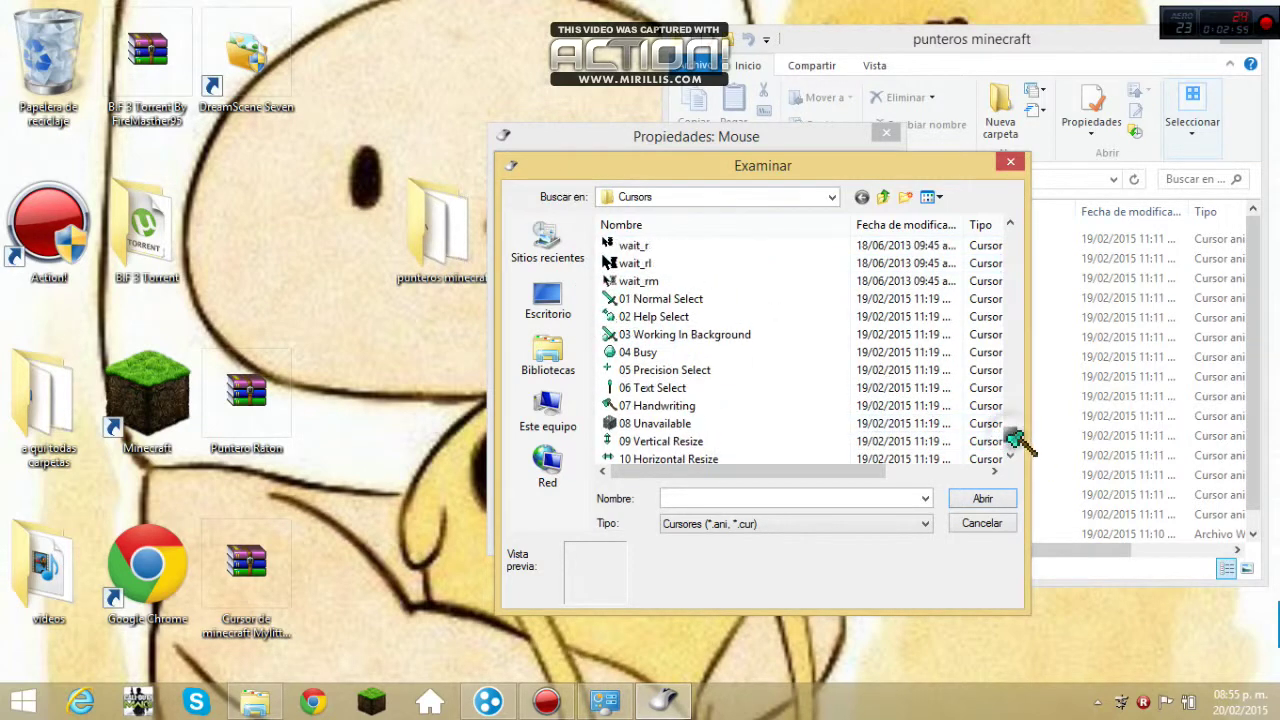
left_click(632, 300)
double_click(632, 300)
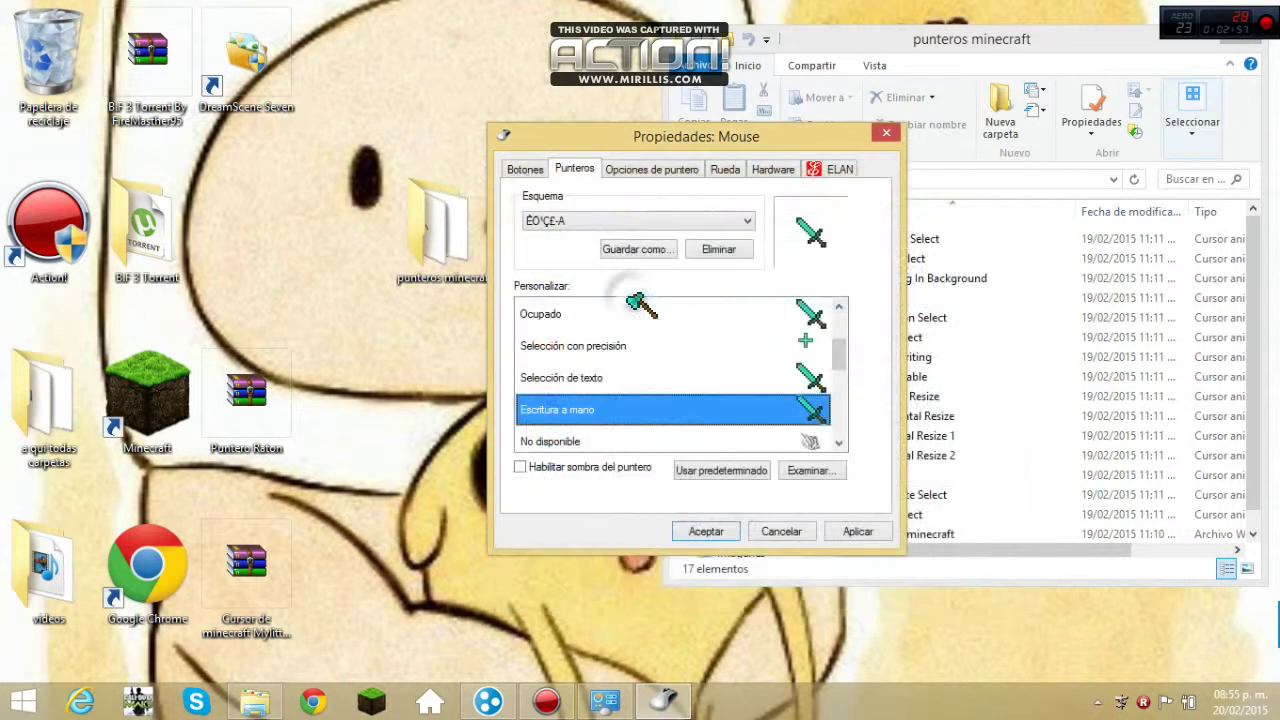
Step: Assign the 04 Busy cursor to the Selección de vínculo pointer
left_click_drag(846, 350, 864, 448)
double_click(667, 411)
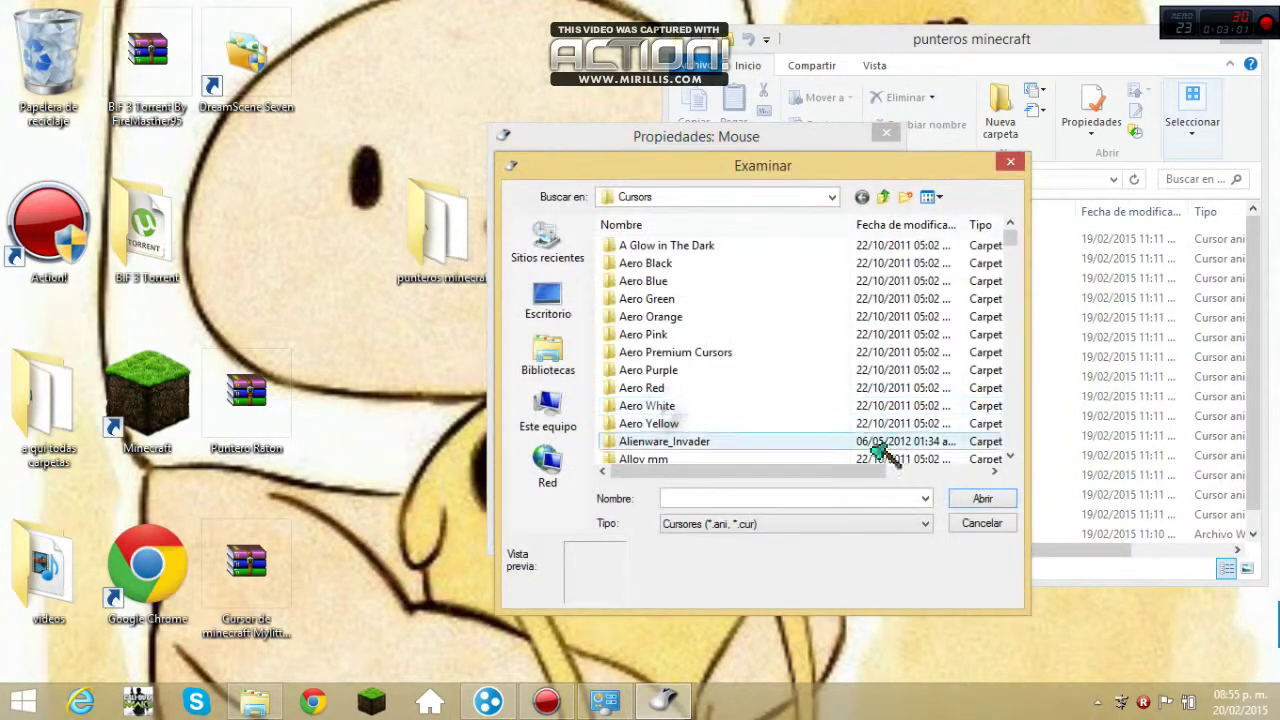
scroll(1018, 248, "down", 5)
scroll(1018, 250, "down", 10)
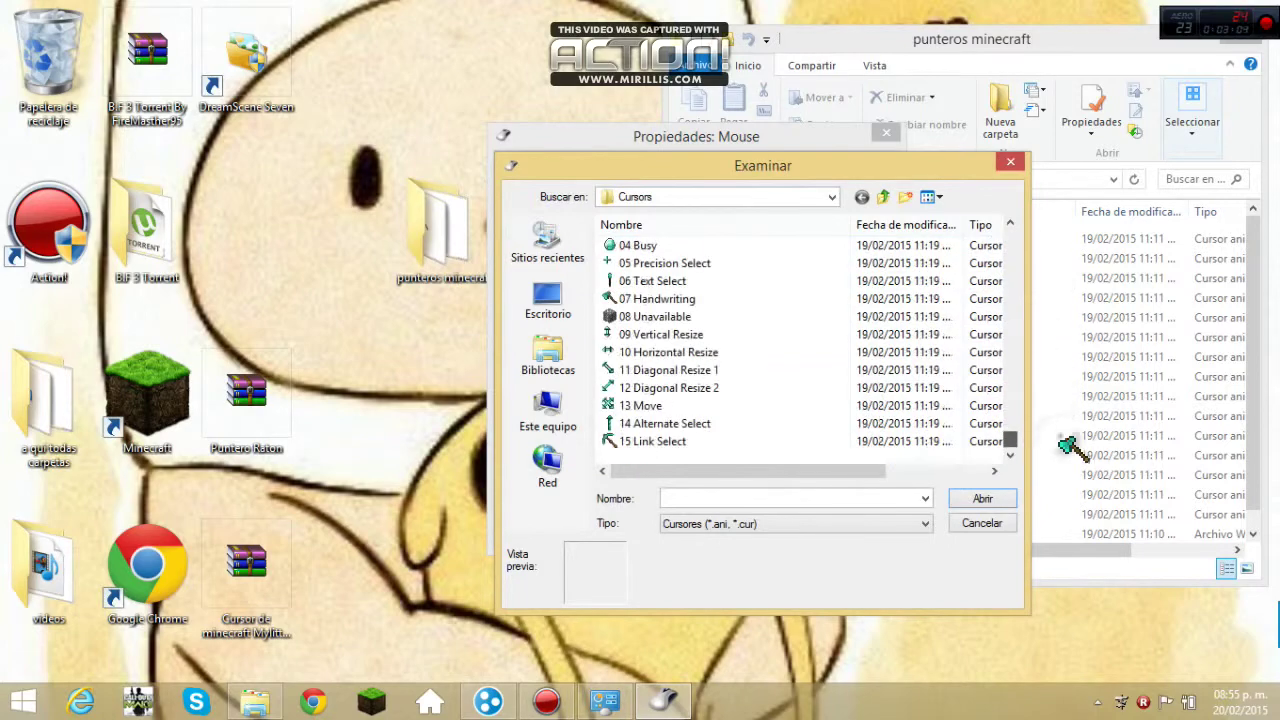
double_click(630, 245)
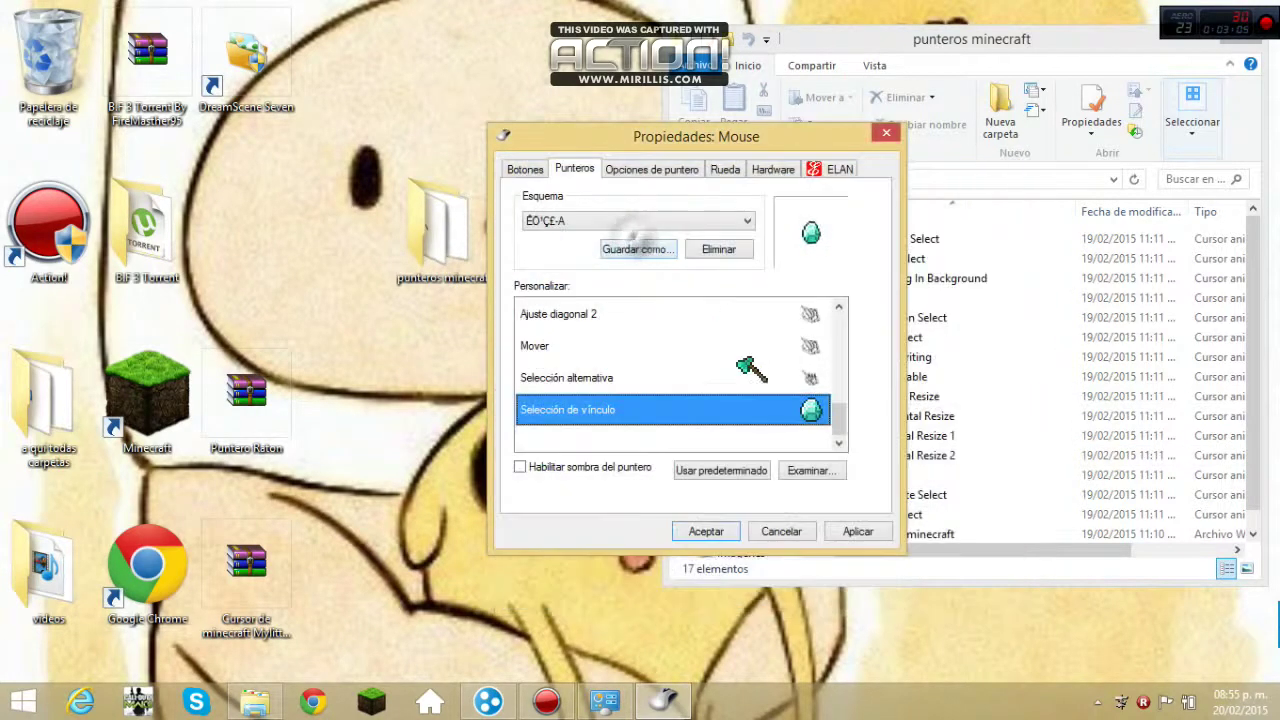
Step: Assign the 04 Busy cursor to the Selección alternativa pointer
double_click(745, 375)
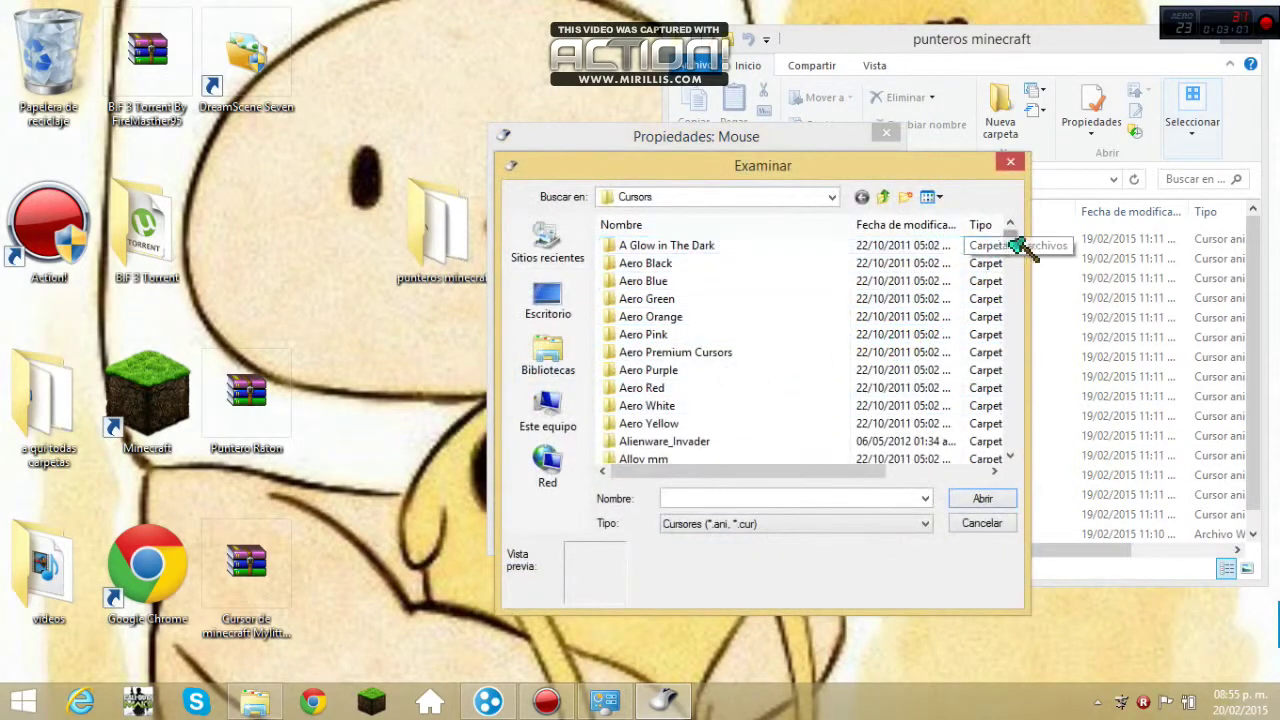
left_click_drag(1011, 246, 623, 291)
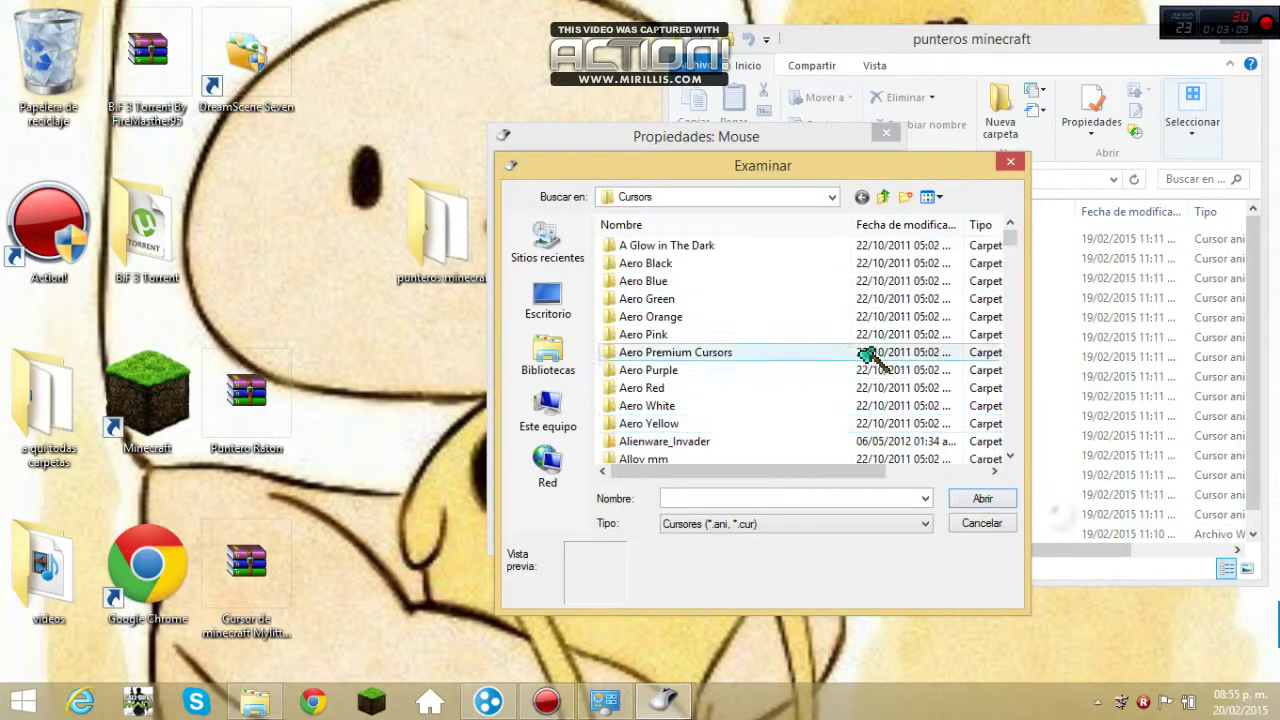
left_click_drag(1012, 228, 1057, 480)
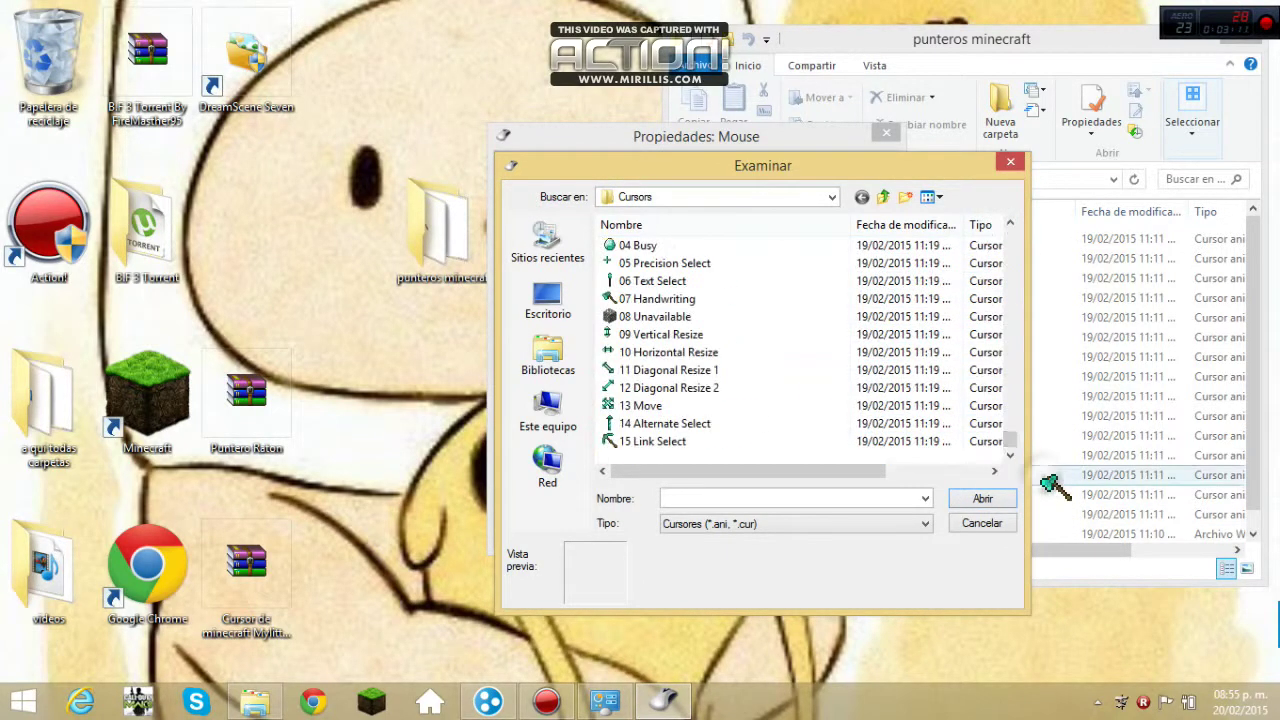
double_click(637, 247)
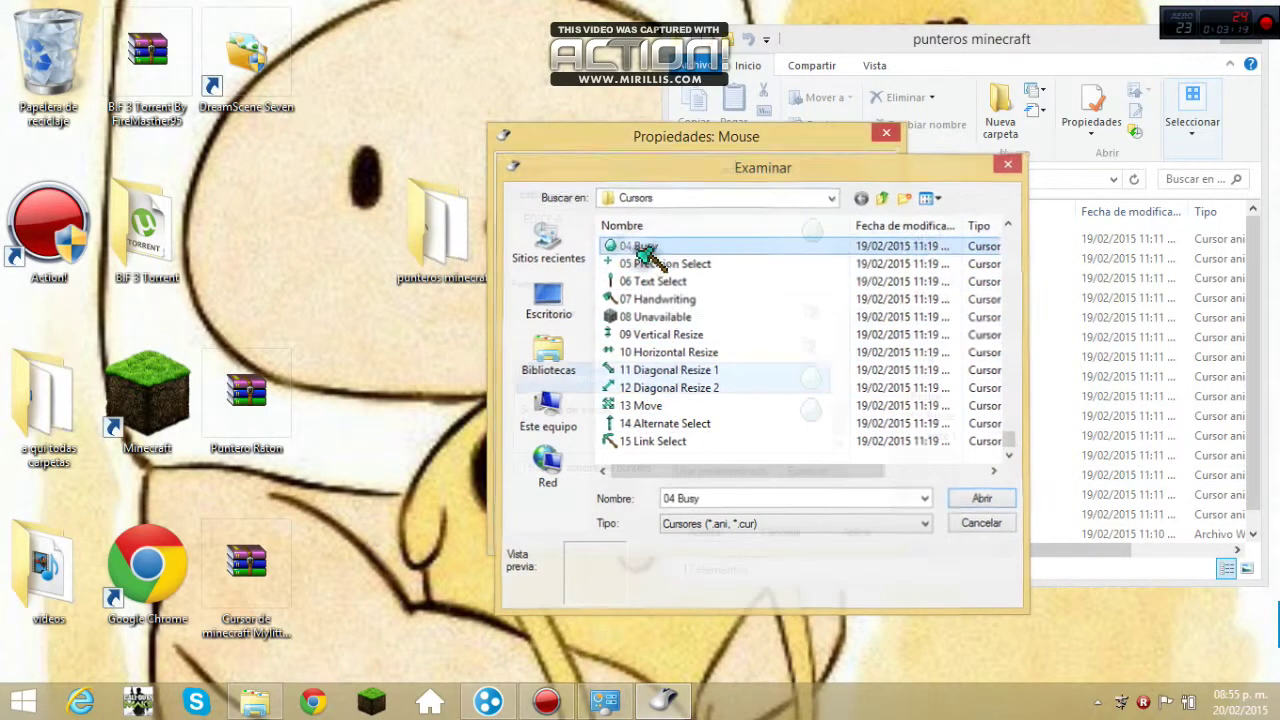
Step: Assign the 04 Busy cursor to the Mover pointer
left_click(718, 348)
double_click(718, 348)
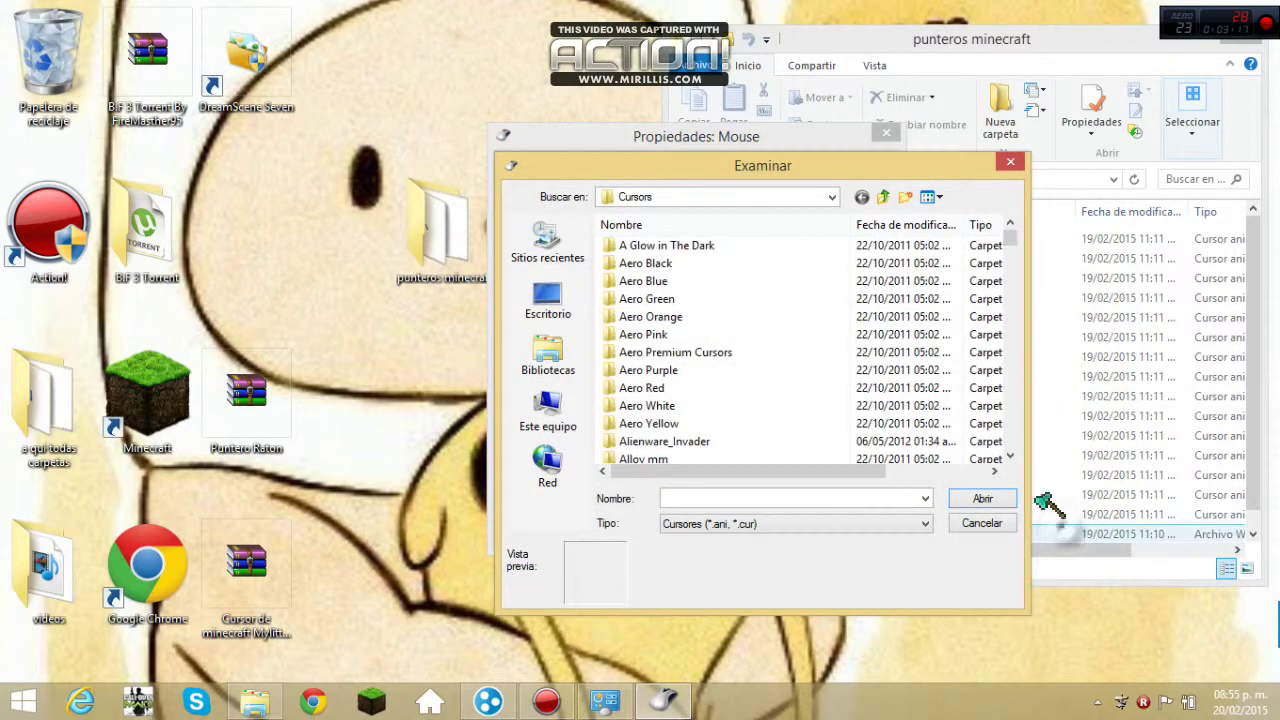
left_click_drag(1012, 252, 1013, 278)
scroll(1022, 430, "down", 5)
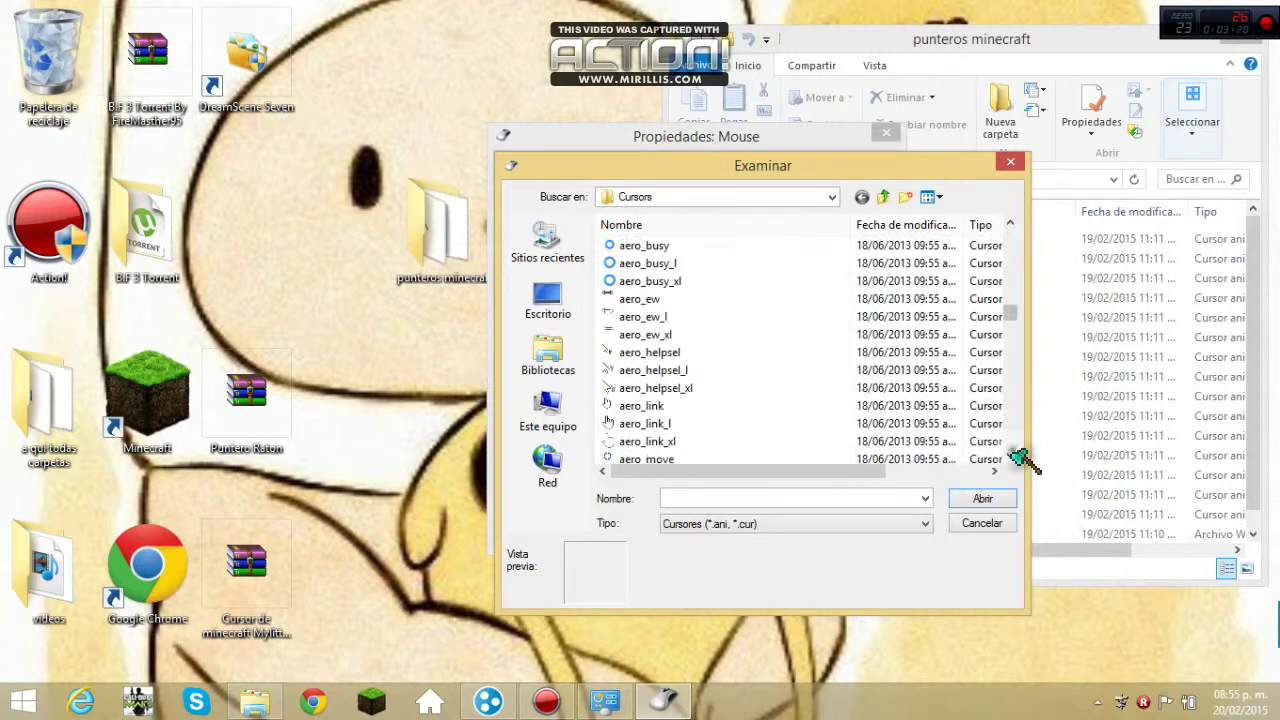
scroll(1012, 436, "down", 10)
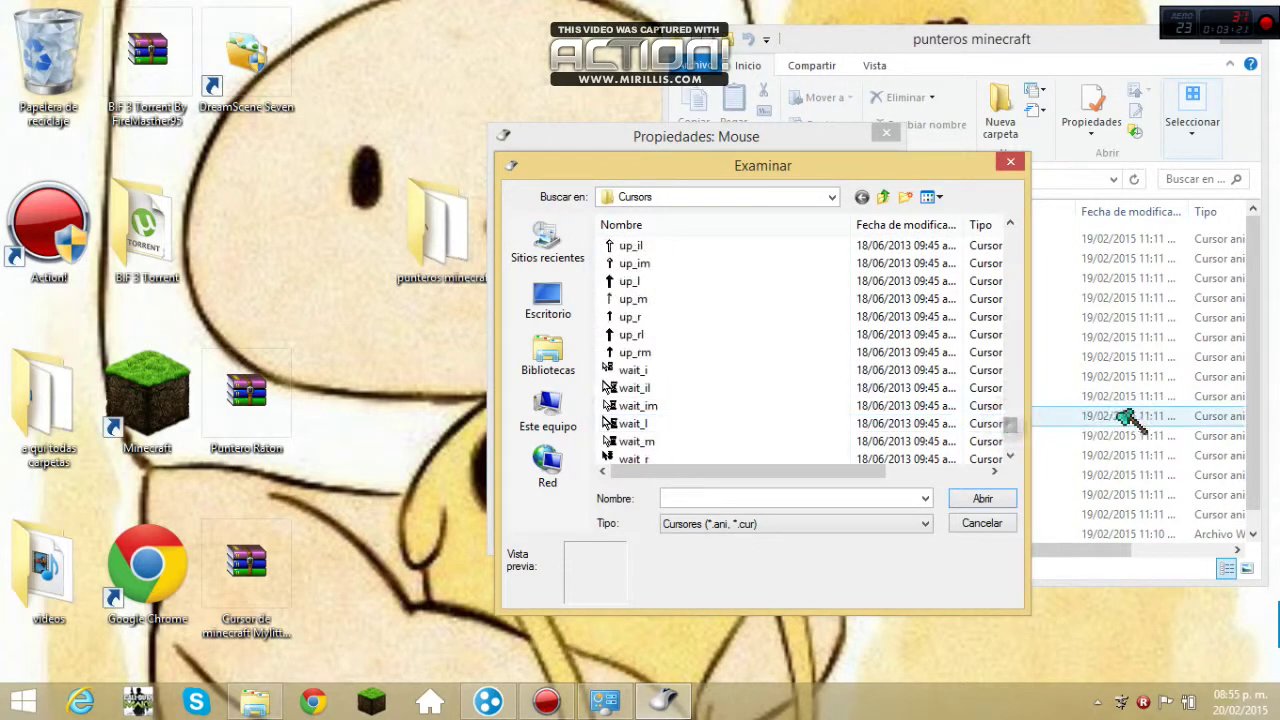
scroll(1020, 430, "down", 5)
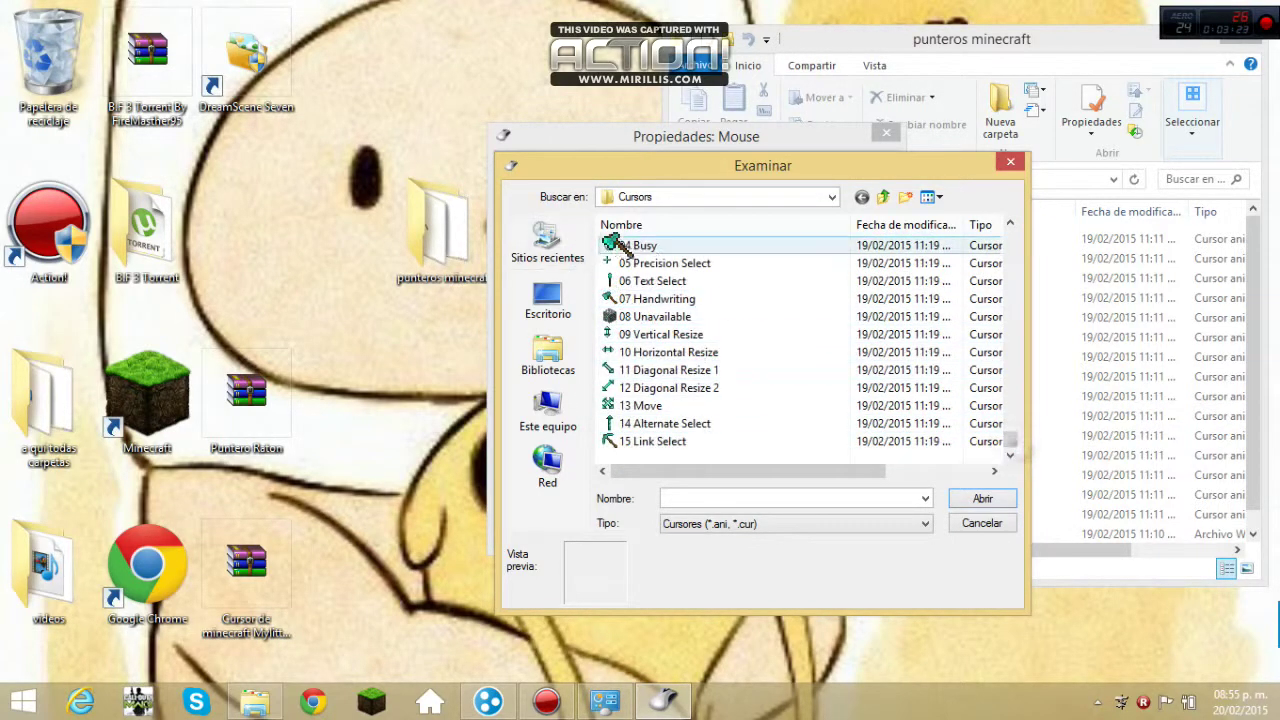
double_click(640, 247)
Step: Assign the 01 Normal Select cursor to the No disponible pointer
left_click_drag(842, 414, 829, 399)
left_click_drag(833, 388, 829, 368)
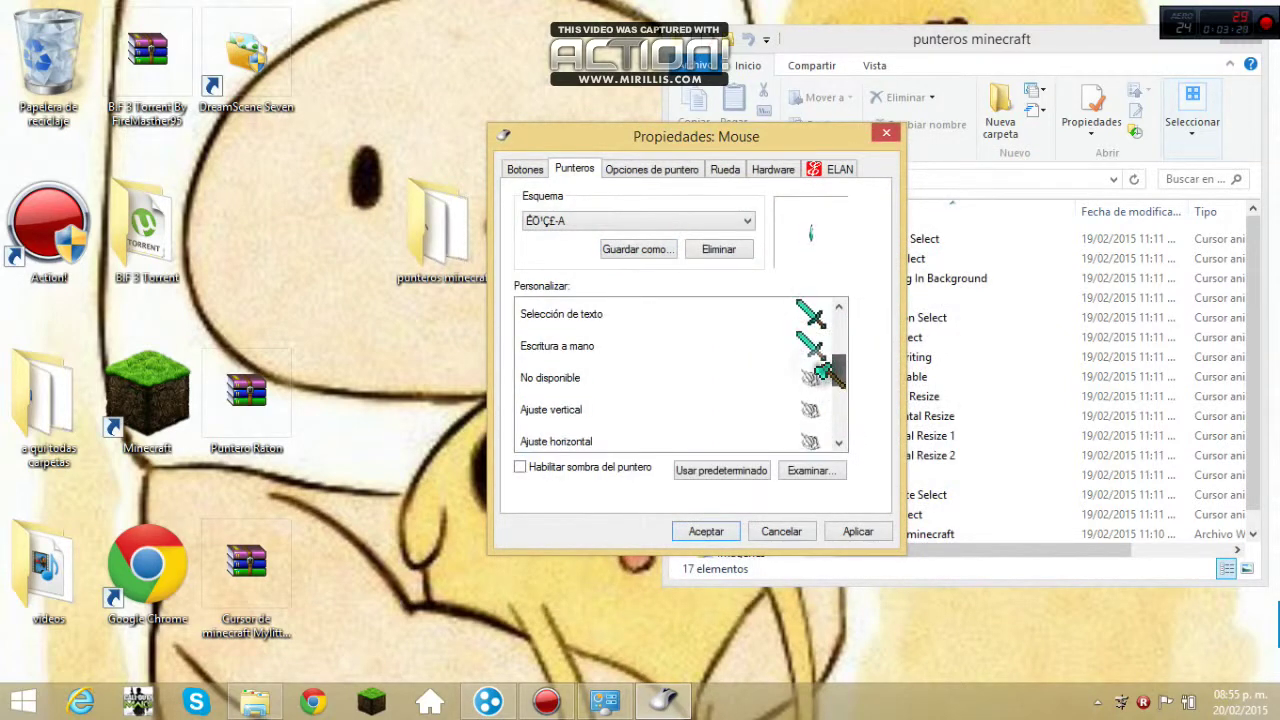
double_click(806, 377)
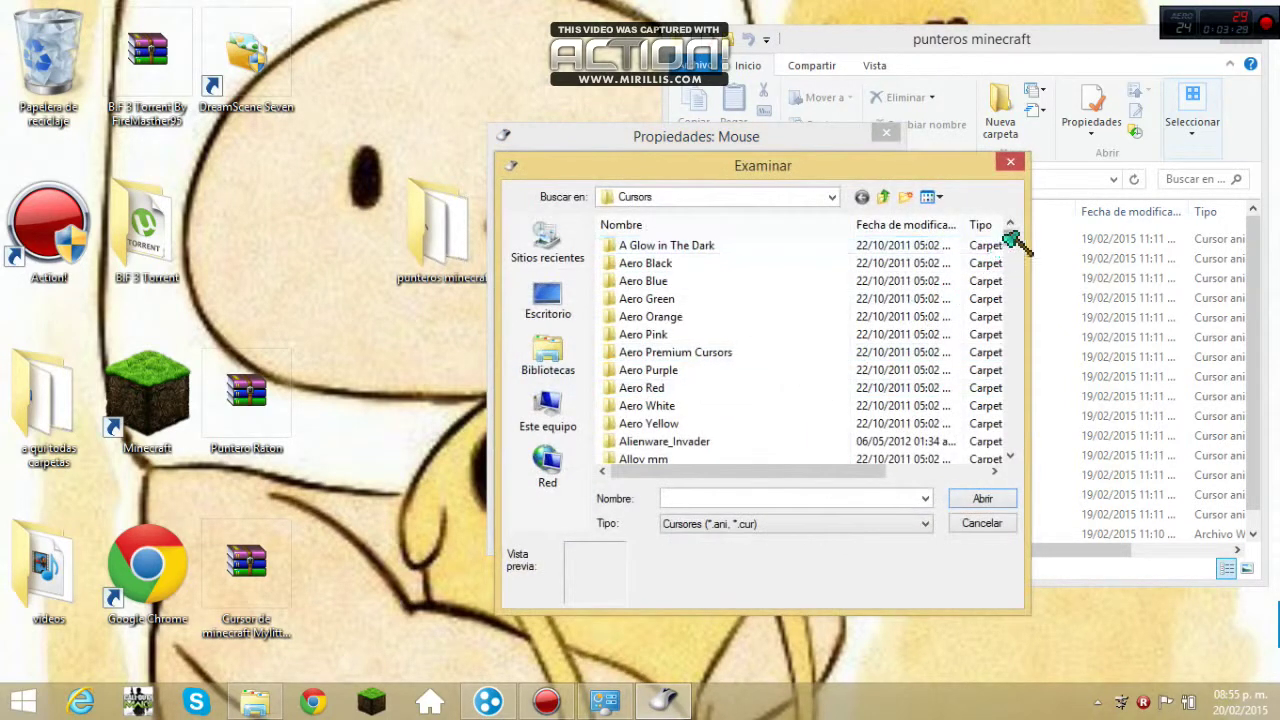
left_click_drag(1006, 236, 1046, 432)
scroll(737, 320, "up", 1)
double_click(650, 263)
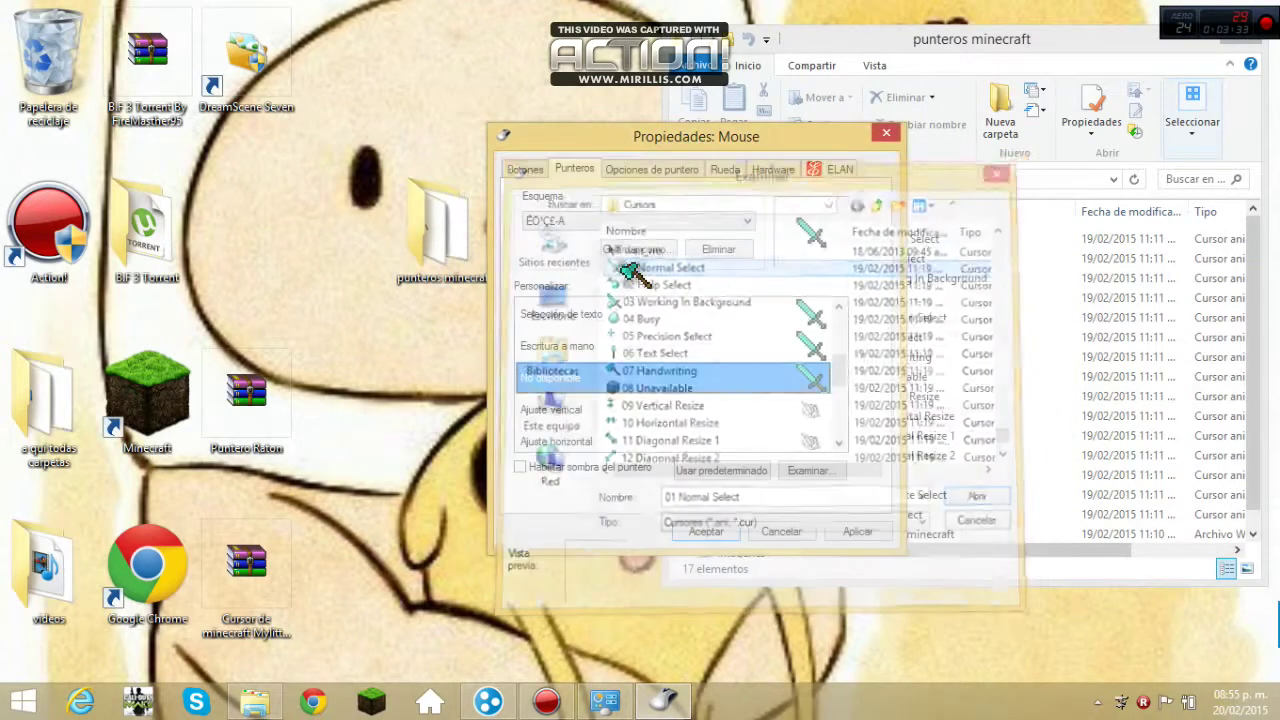
Step: Assign the 04 Busy cursor to the Ajuste vertical pointer
double_click(757, 417)
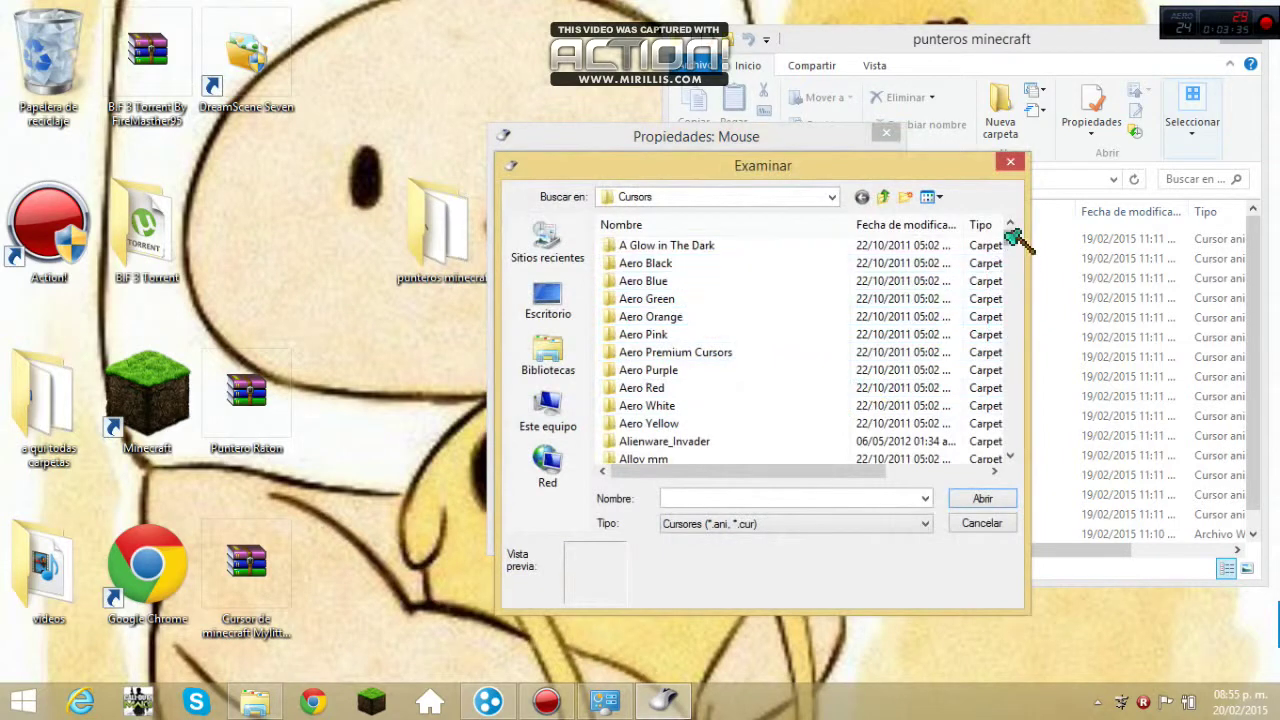
left_click_drag(1008, 236, 1076, 452)
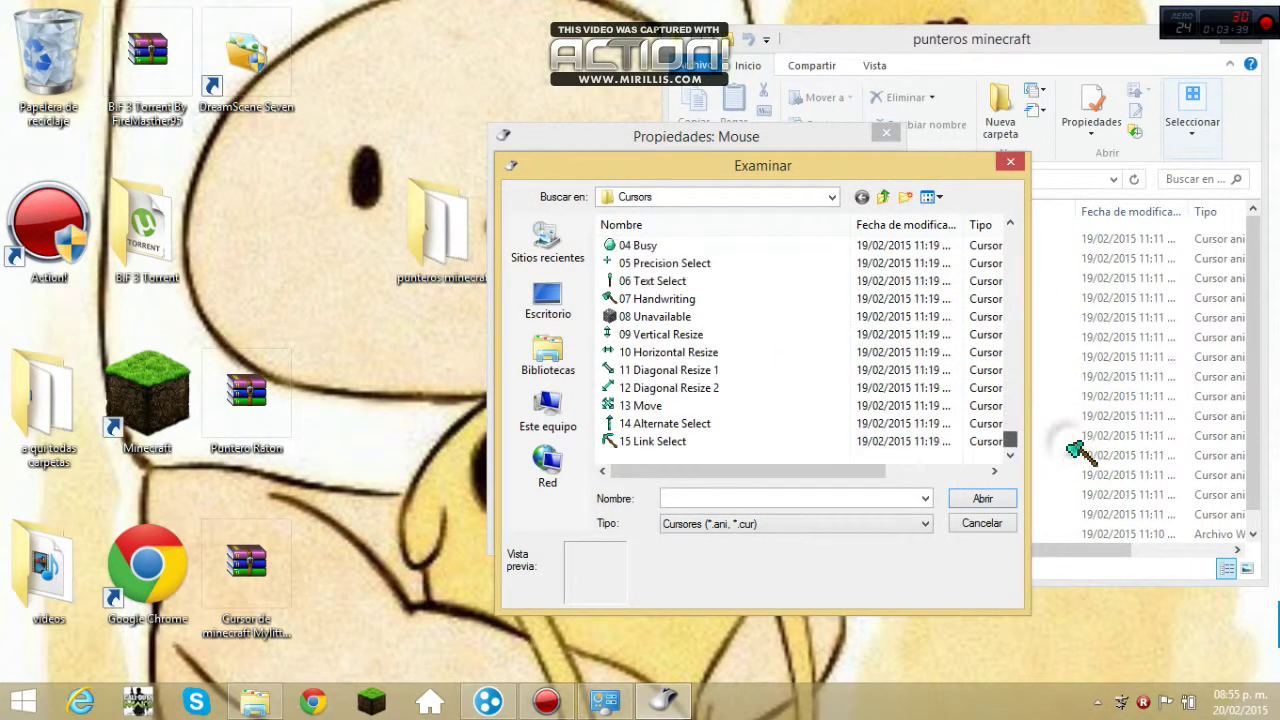
double_click(740, 248)
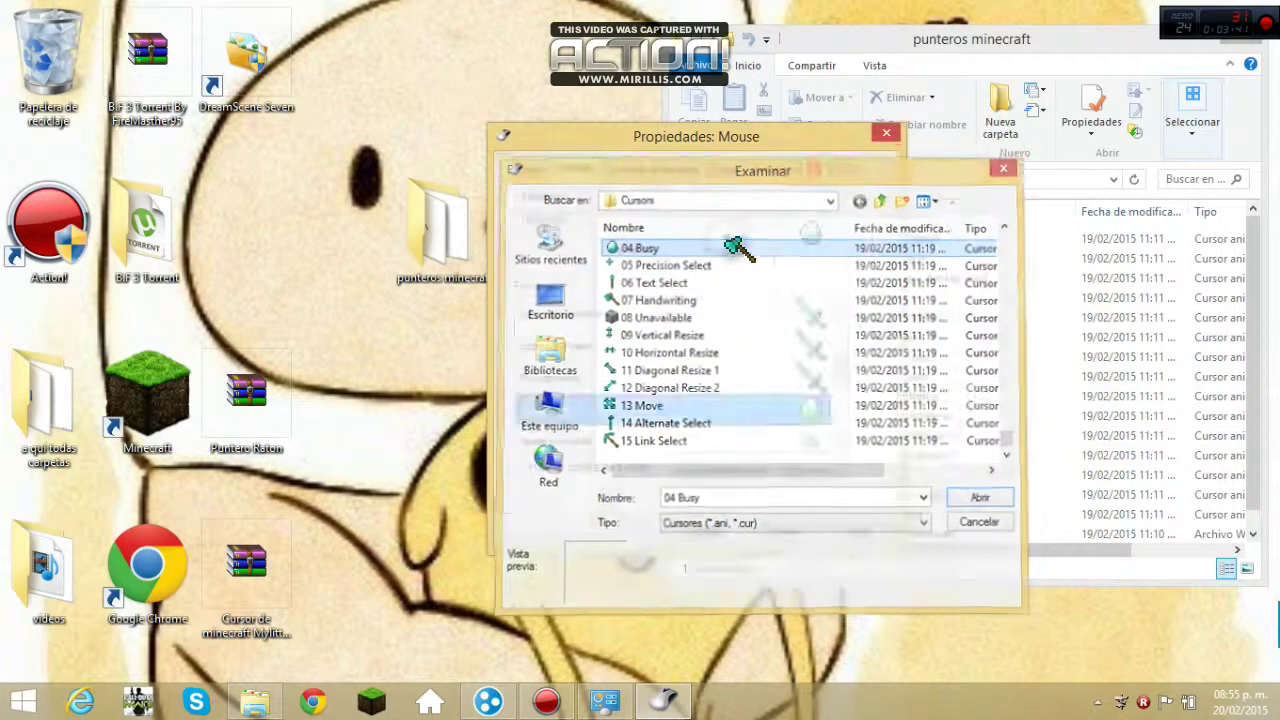
Step: Assign the 01 Normal Select cursor to the Ajuste diagonal 2 pointer
left_click_drag(848, 358, 842, 392)
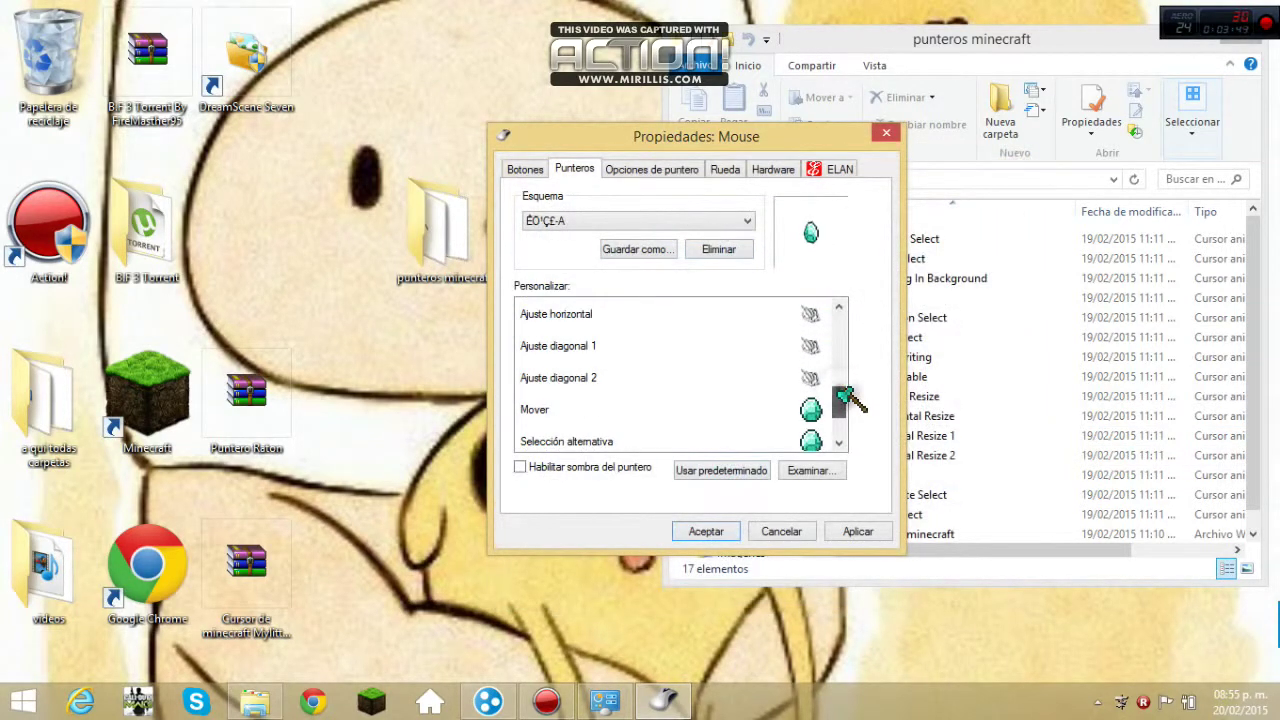
double_click(805, 374)
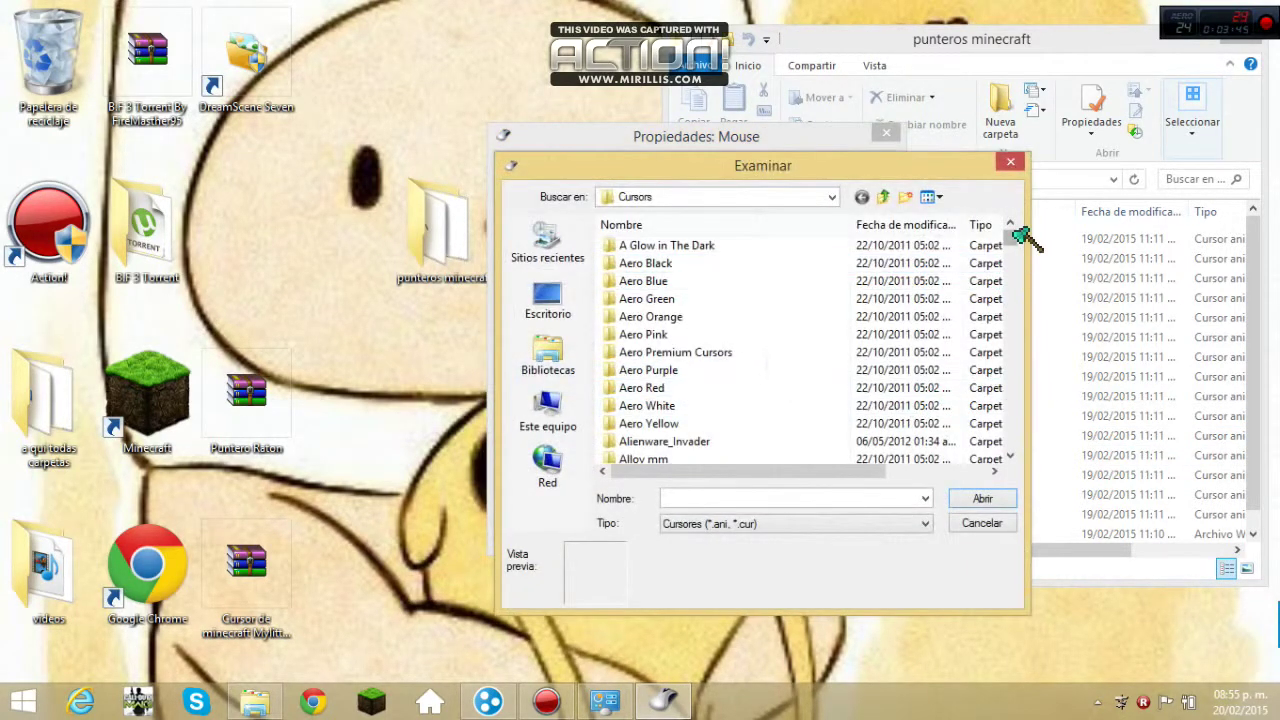
left_click_drag(1011, 231, 1026, 442)
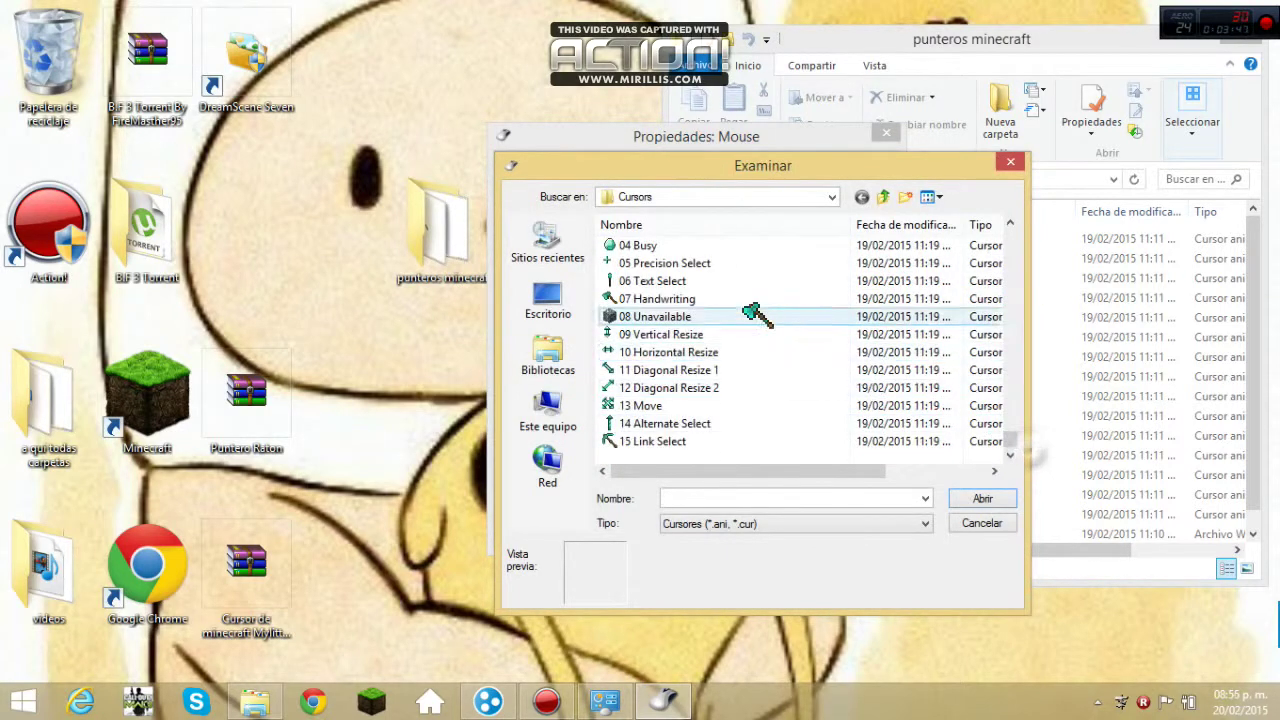
scroll(1020, 442, "up", 2)
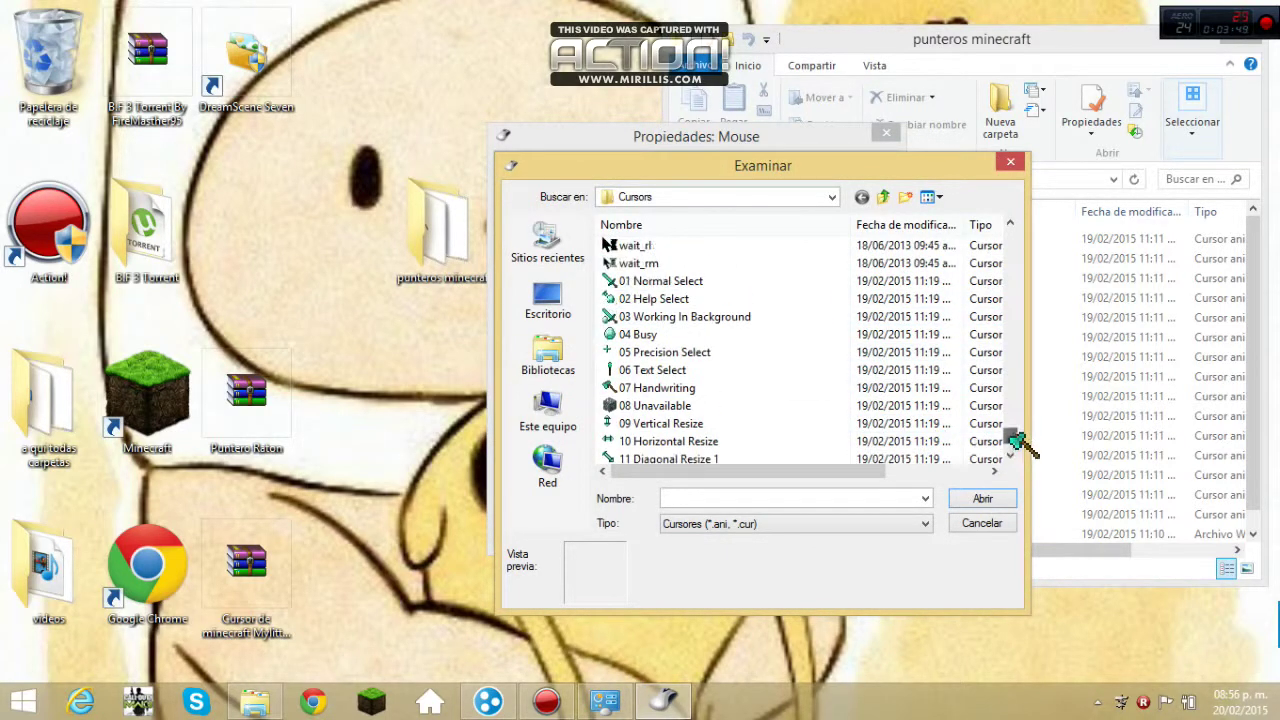
double_click(735, 298)
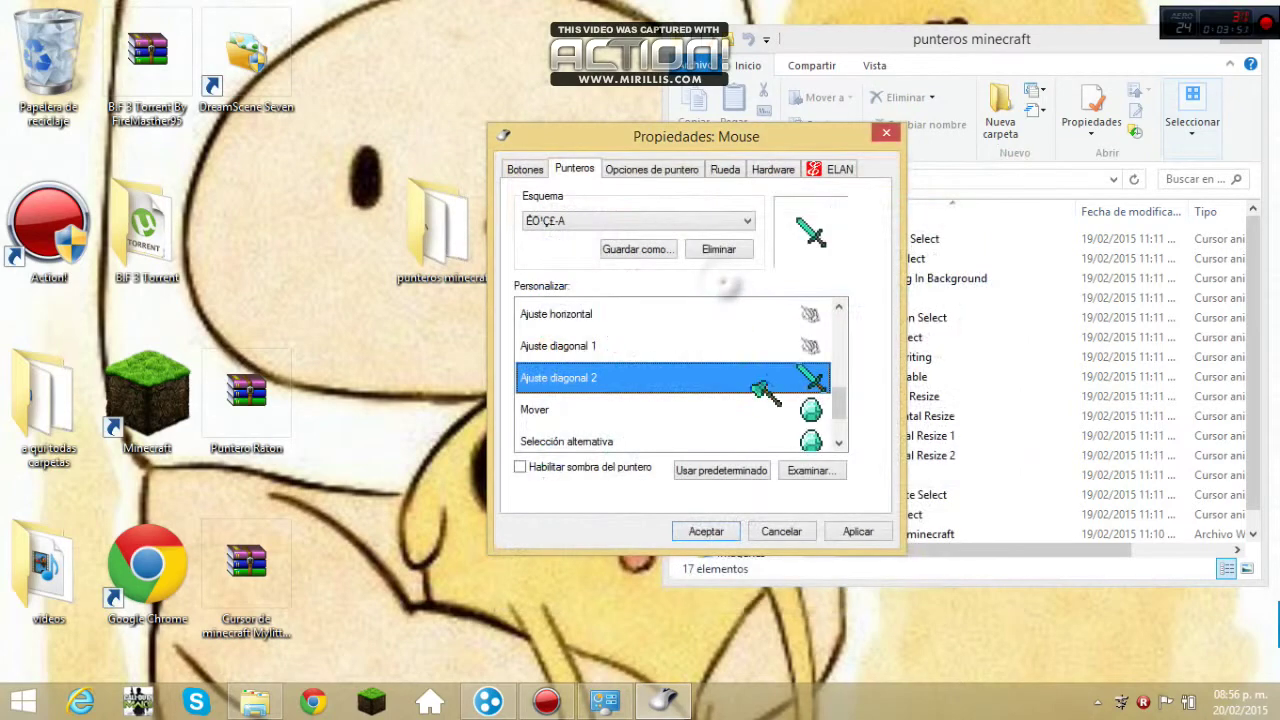
double_click(762, 390)
left_click(1007, 157)
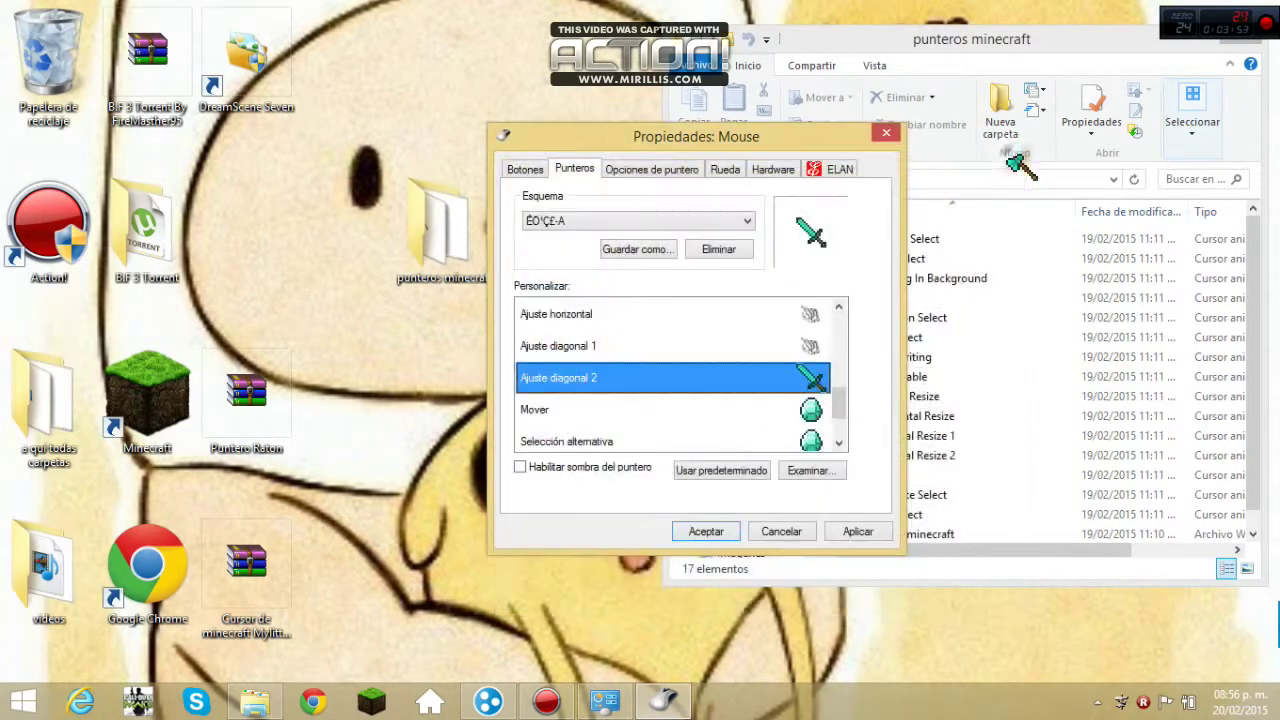
Step: Assign the diamond sword cursor used for Ajuste diagonal 2 to the Ajuste diagonal 1 pointer
double_click(790, 345)
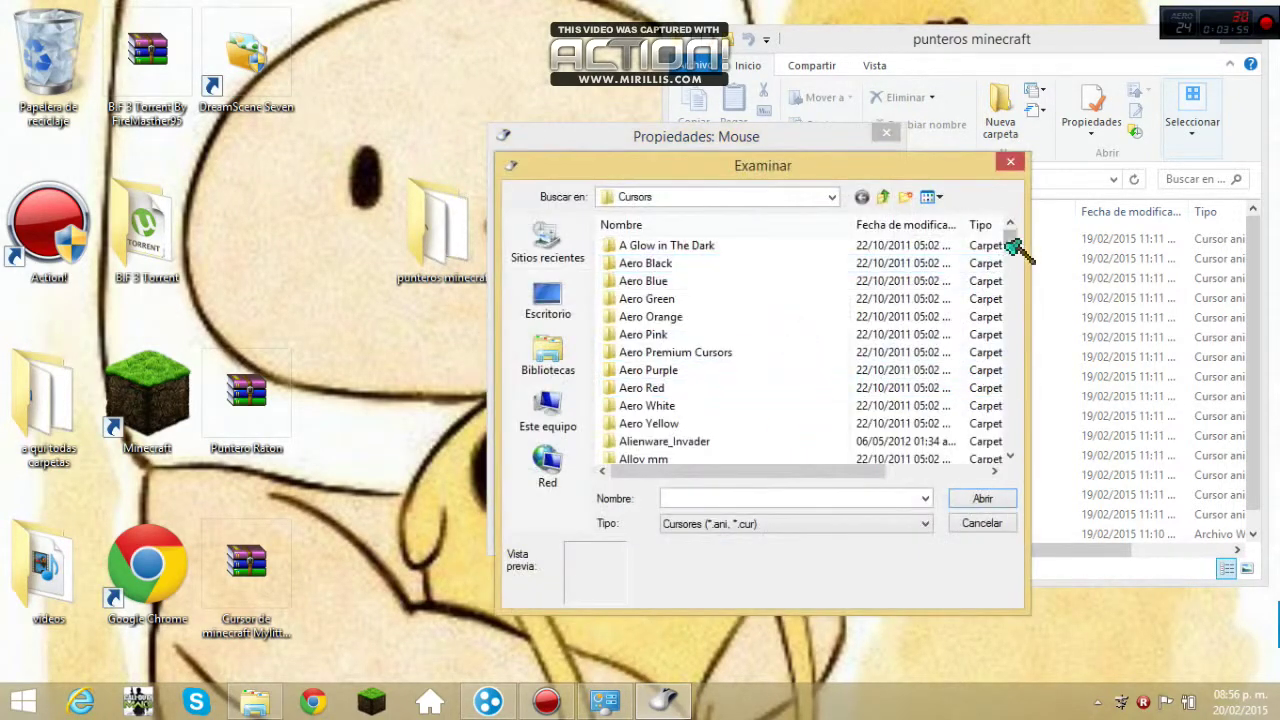
left_click_drag(1011, 247, 1024, 436)
scroll(1020, 434, "up", 2)
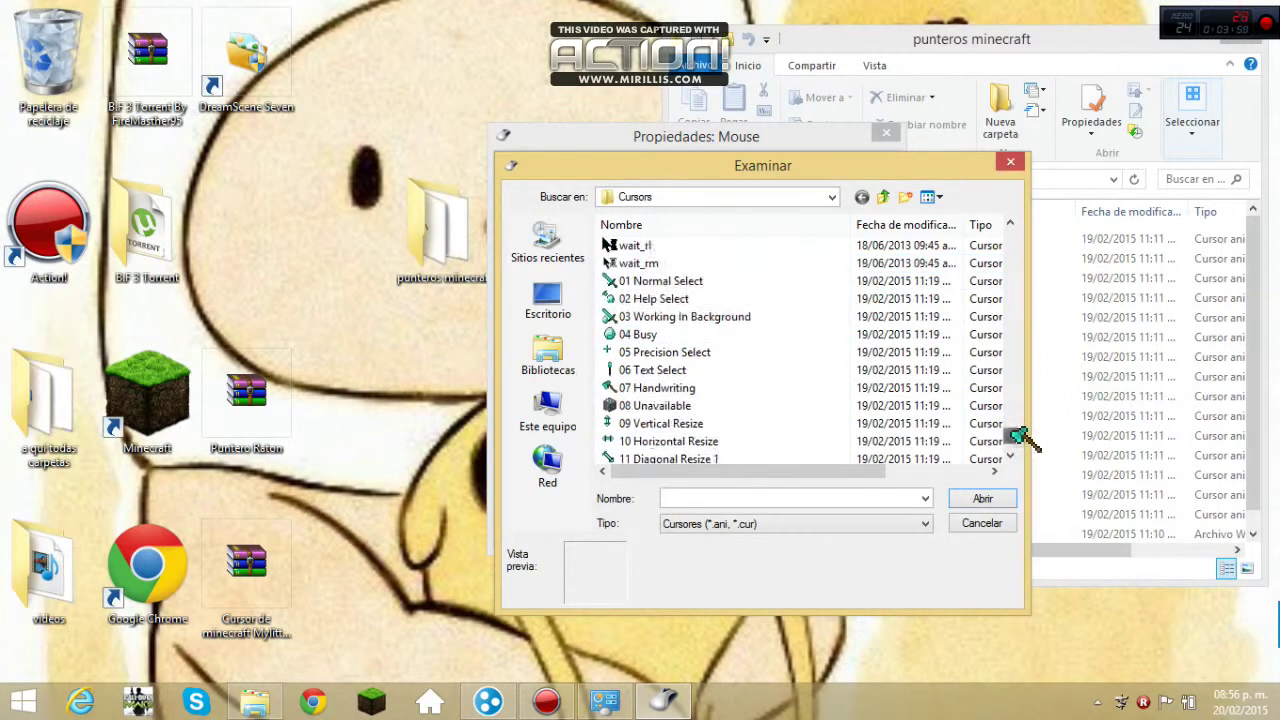
double_click(737, 336)
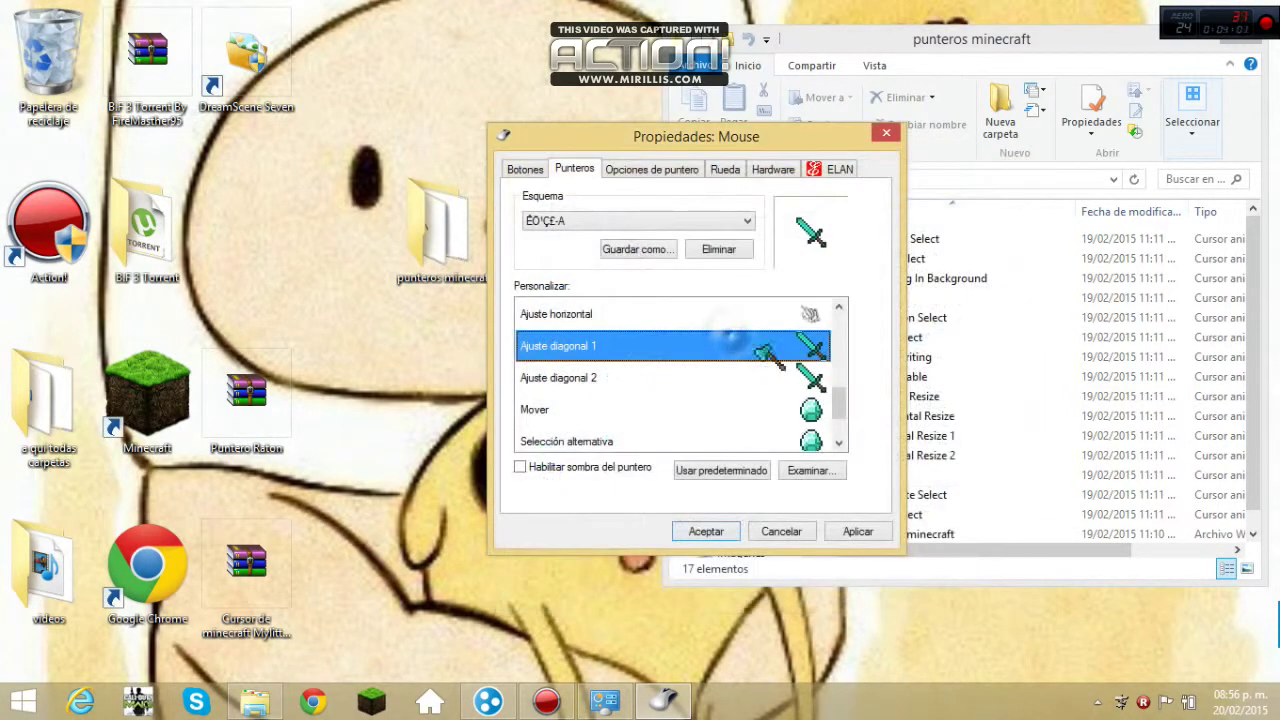
Step: Assign the 04 Busy cursor to the Ajuste horizontal pointer
double_click(775, 318)
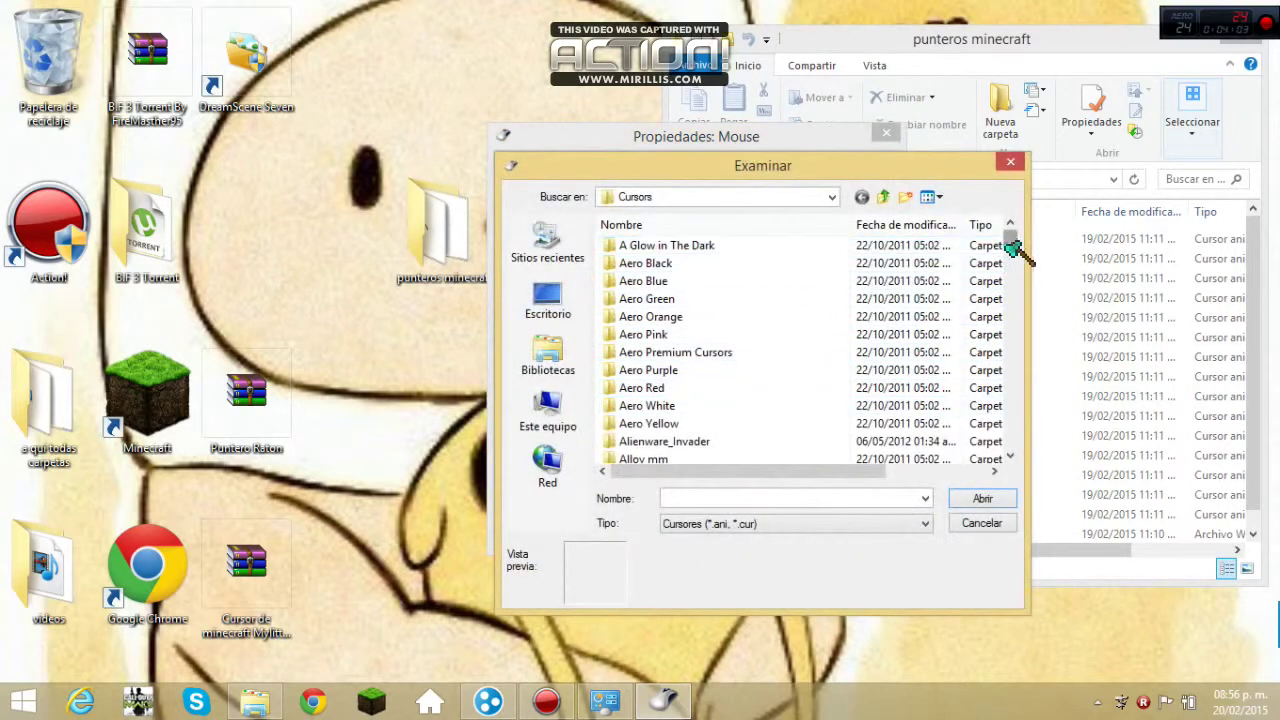
left_click_drag(1013, 245, 1040, 465)
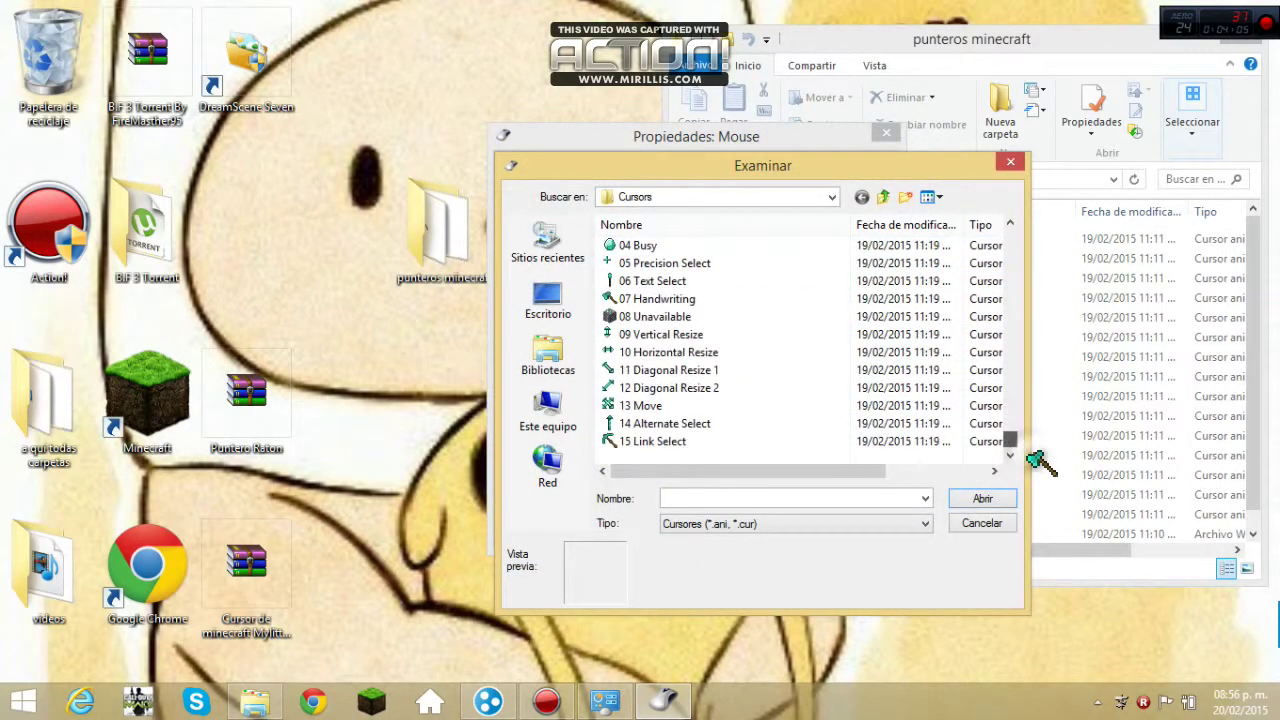
double_click(642, 246)
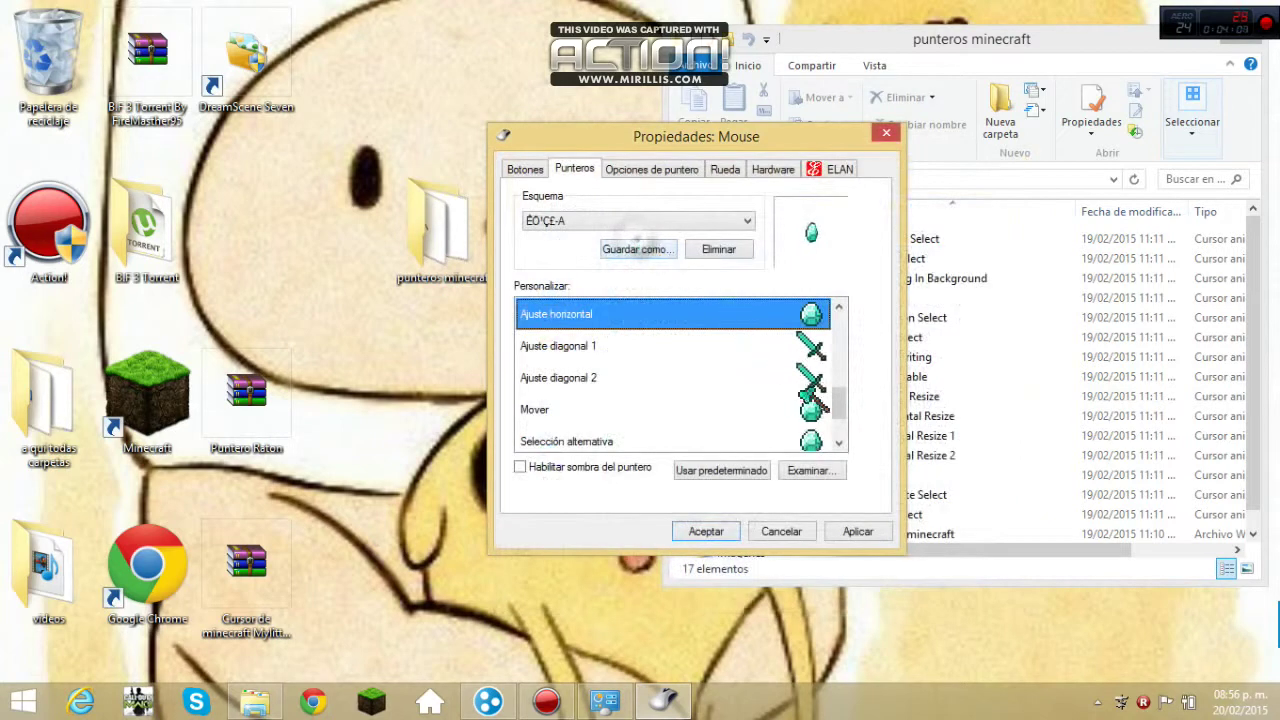
Step: Accept the customized pointers in the mouse properties and close the punteros minecraft folder window
left_click_drag(845, 402, 842, 323)
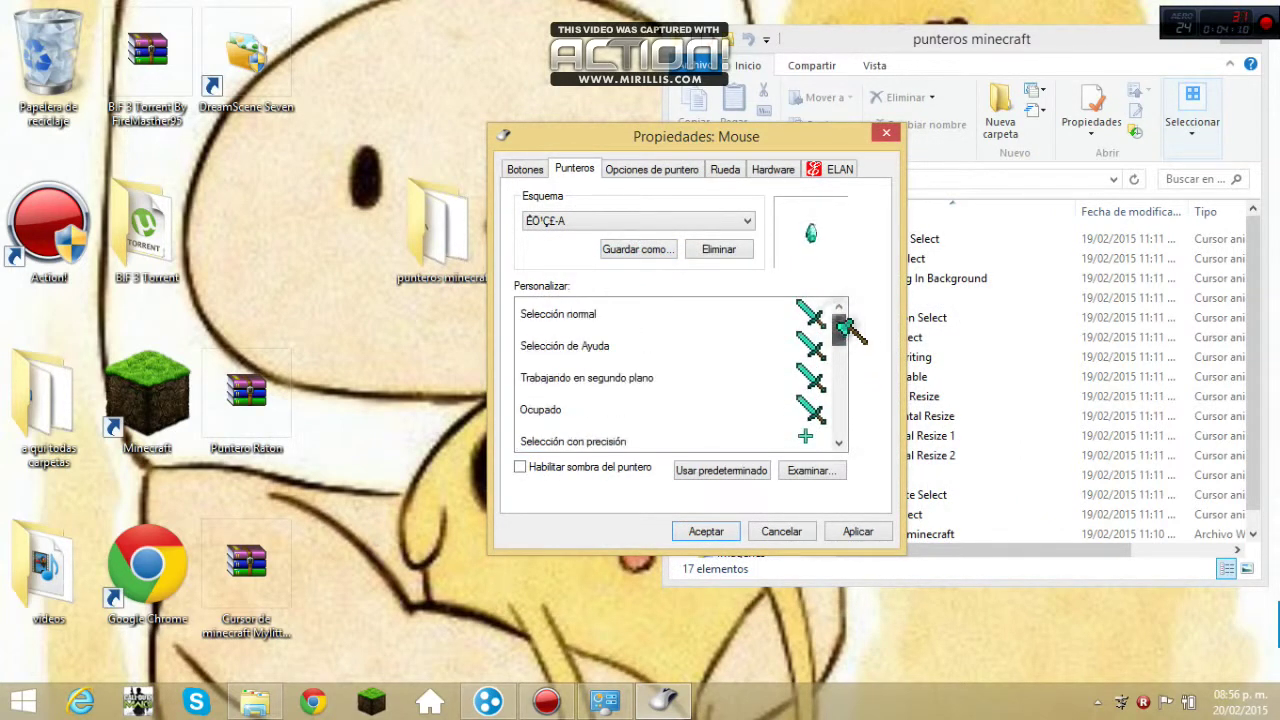
left_click(705, 531)
left_click(712, 424)
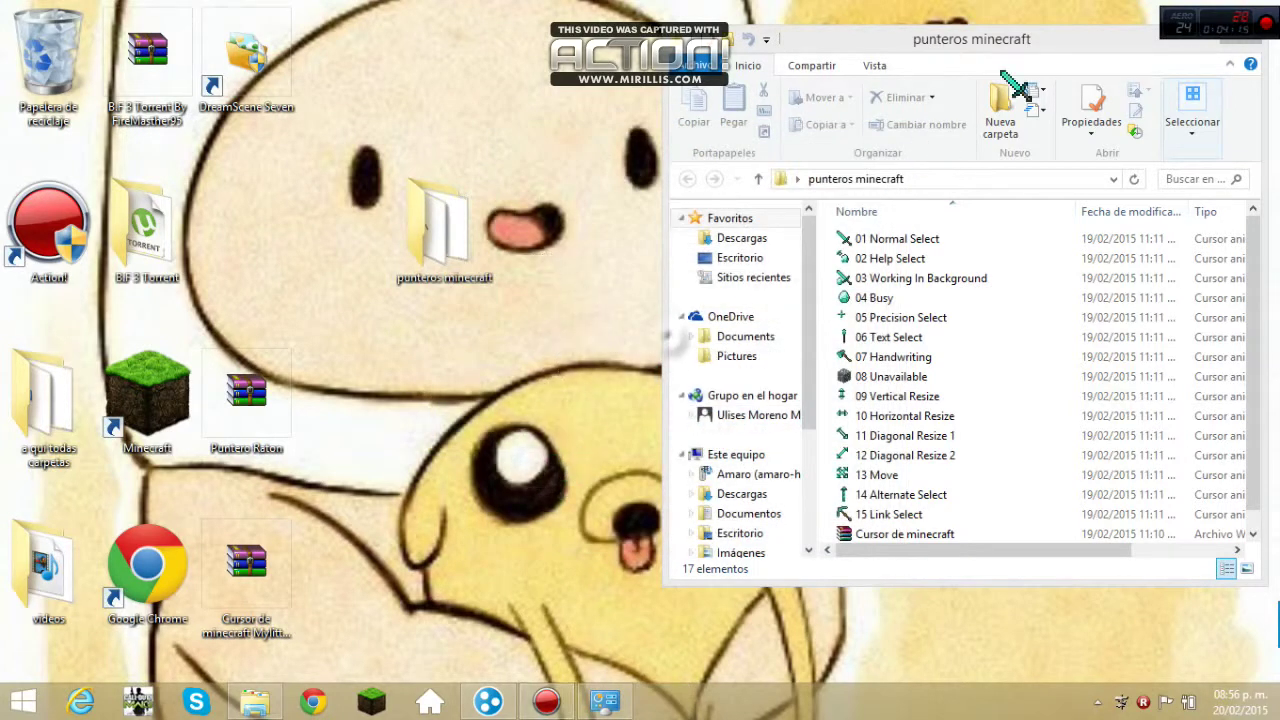
left_click(1252, 40)
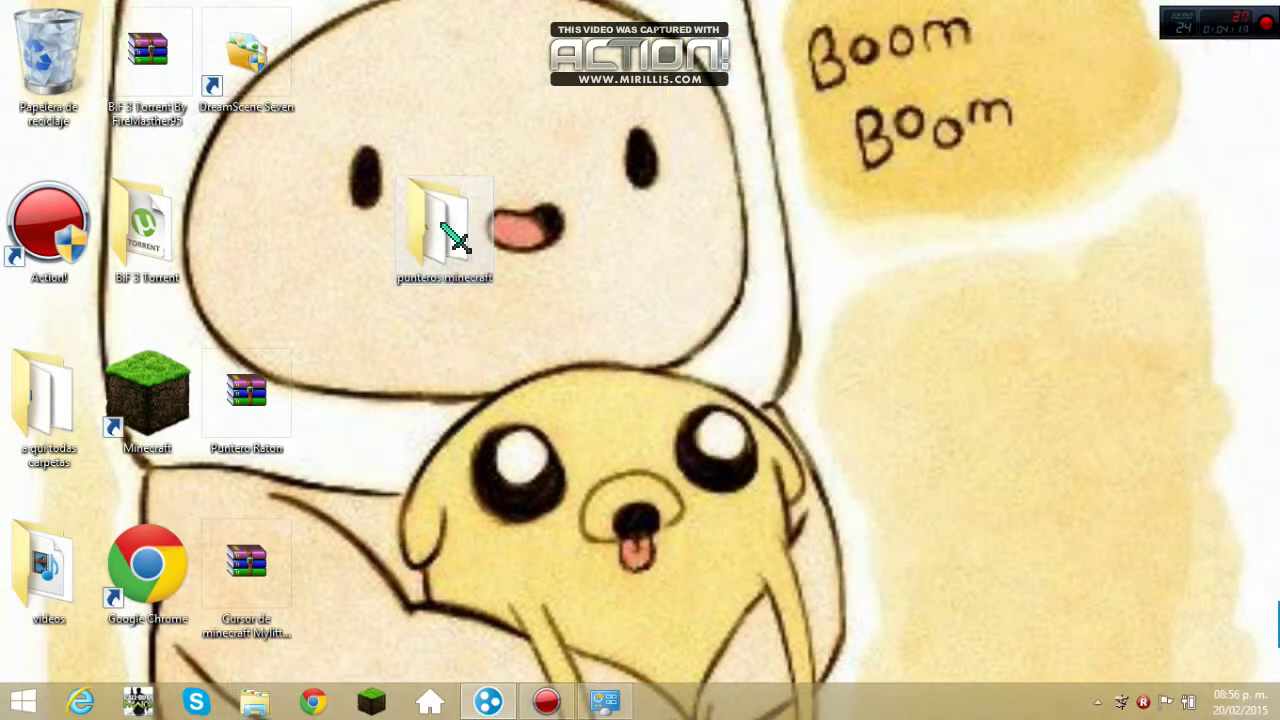
Step: Move the punteros minecraft folder on the desktop into the gap above the Puntero Raton archive
left_click(443, 224)
left_click(674, 188)
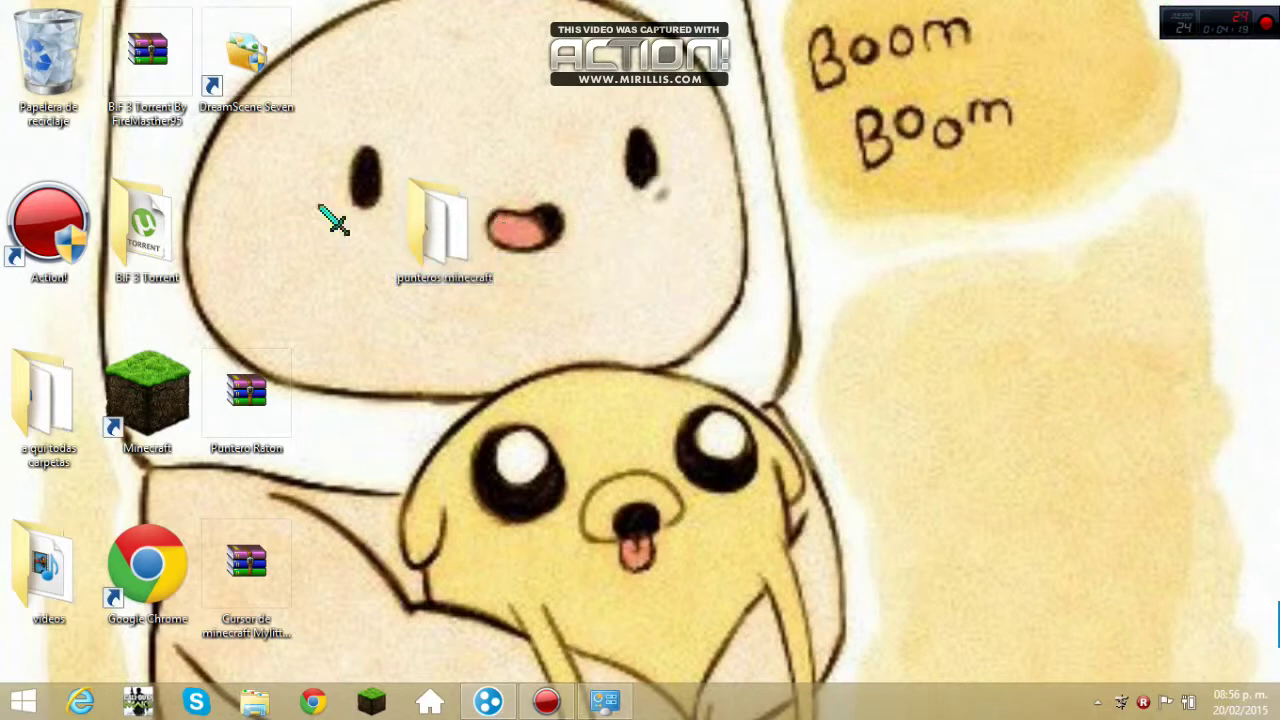
left_click_drag(446, 210, 218, 205)
left_click_drag(443, 258, 499, 289)
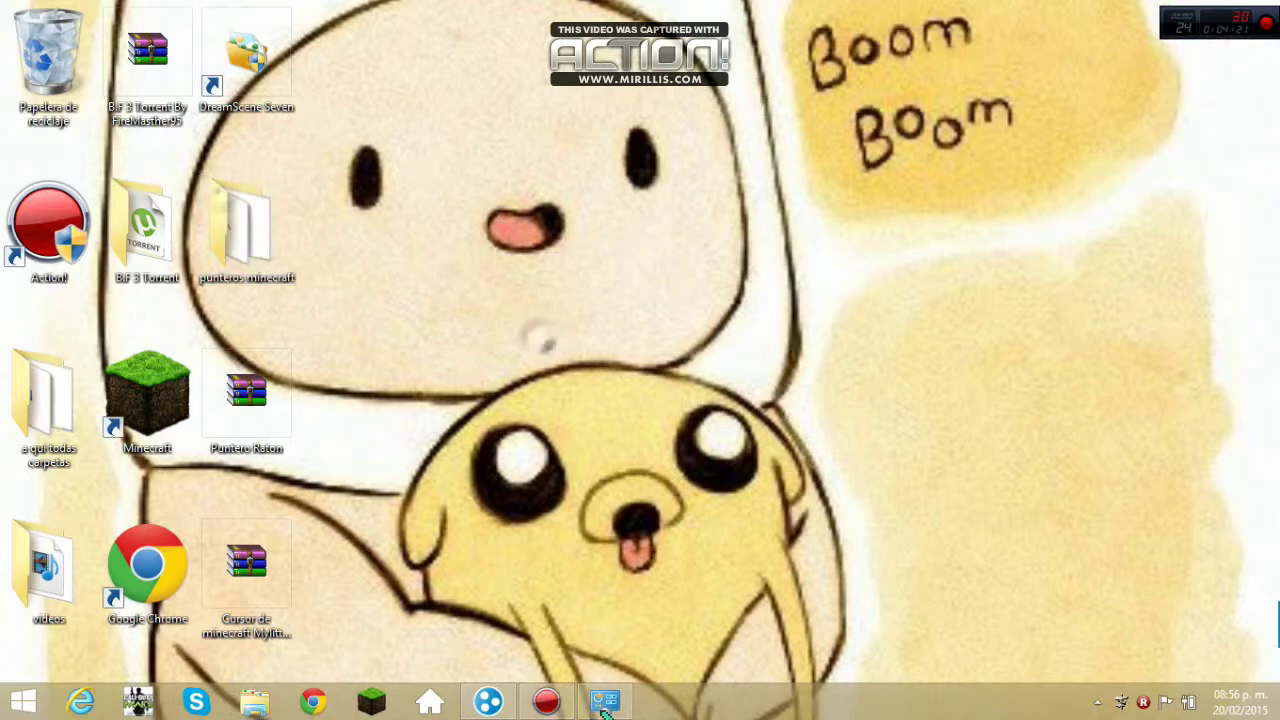
Step: Close the Control Panel window that is still open in the background
right_click(602, 701)
left_click(540, 650)
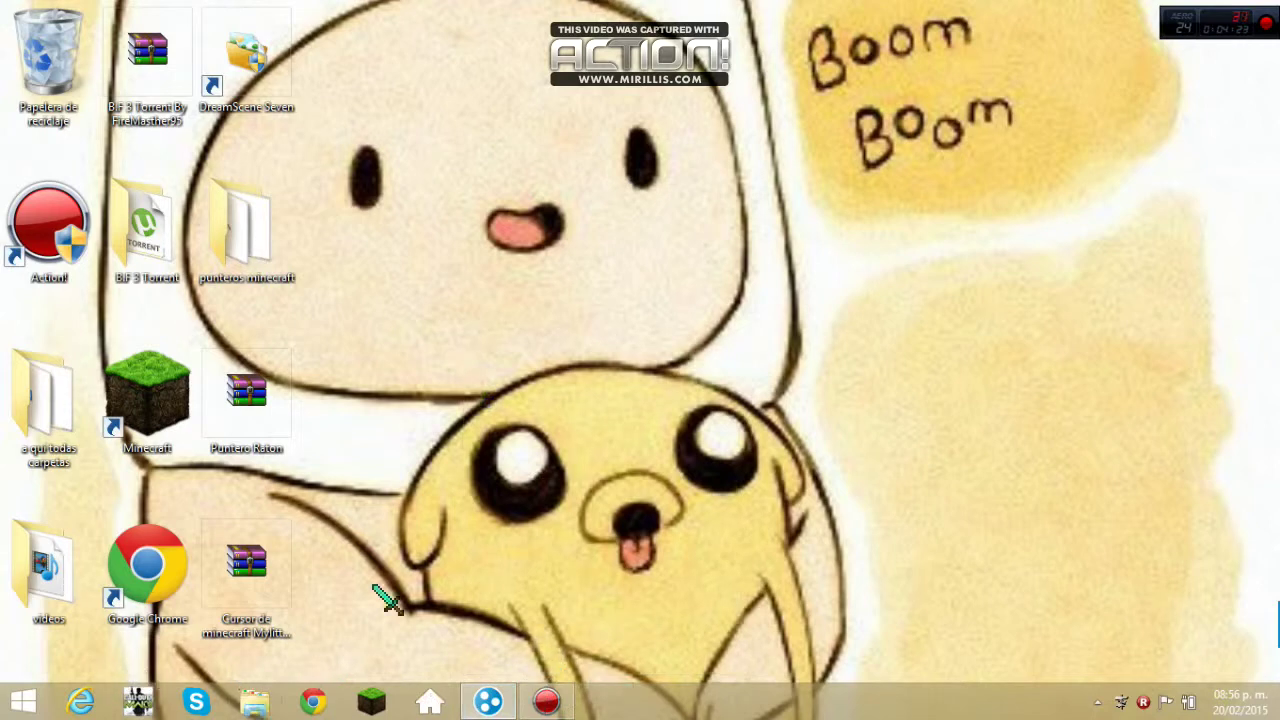
left_click_drag(499, 32, 558, 322)
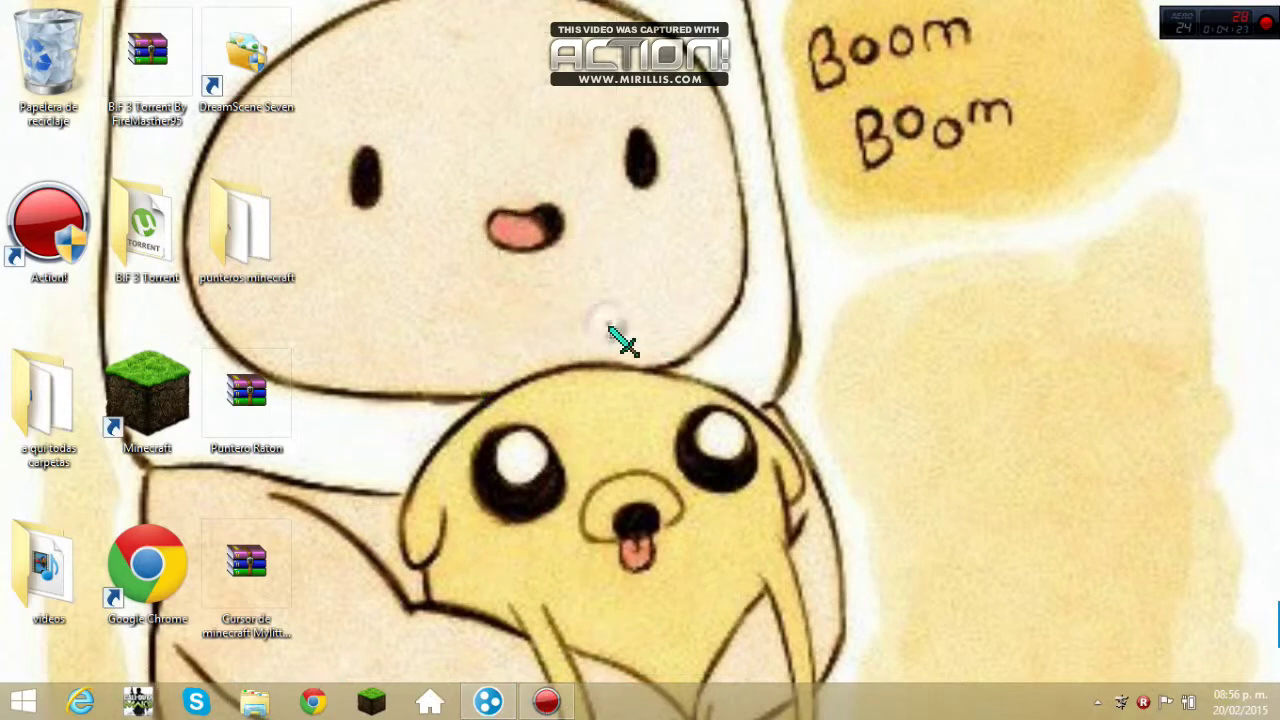